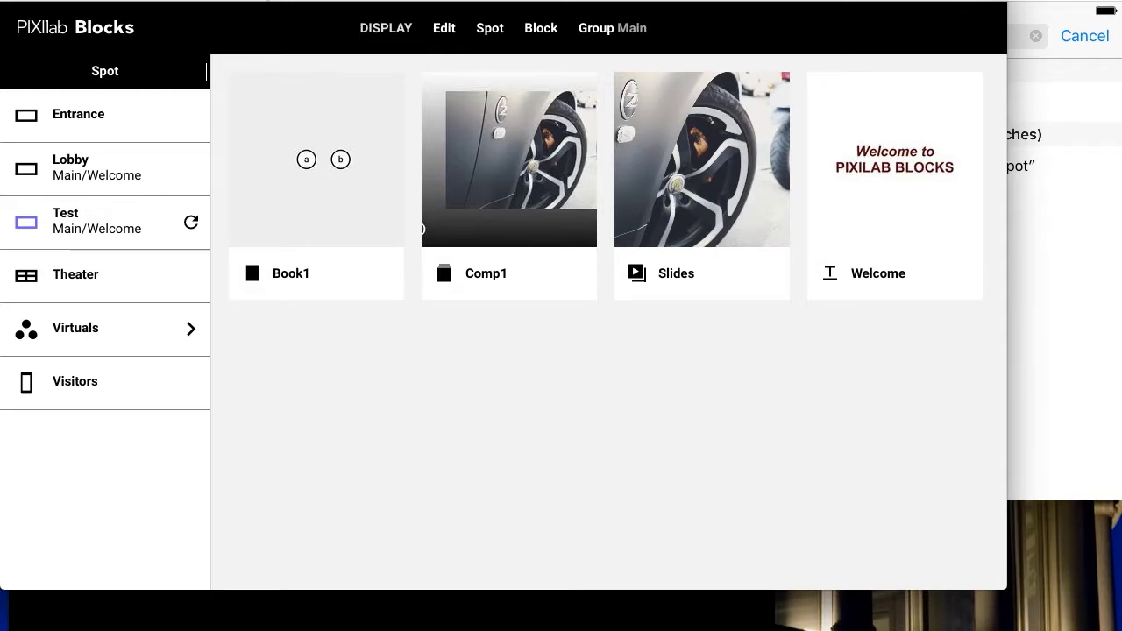
Assign the Slides block to the Test spot, and put the Welcome block back on that spot.
{"action": "left_click", "coordinate": [735, 177]}
{"action": "left_click_drag", "start_coordinate": [735, 177], "coordinate": [179, 210]}
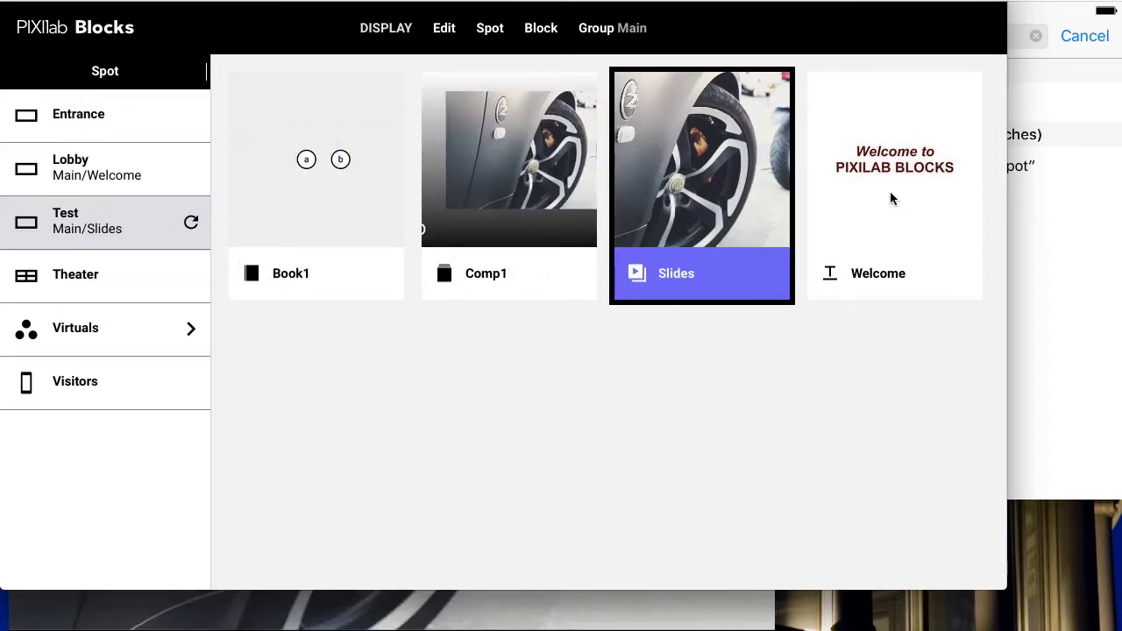
{"action": "left_click_drag", "start_coordinate": [890, 198], "coordinate": [131, 227]}
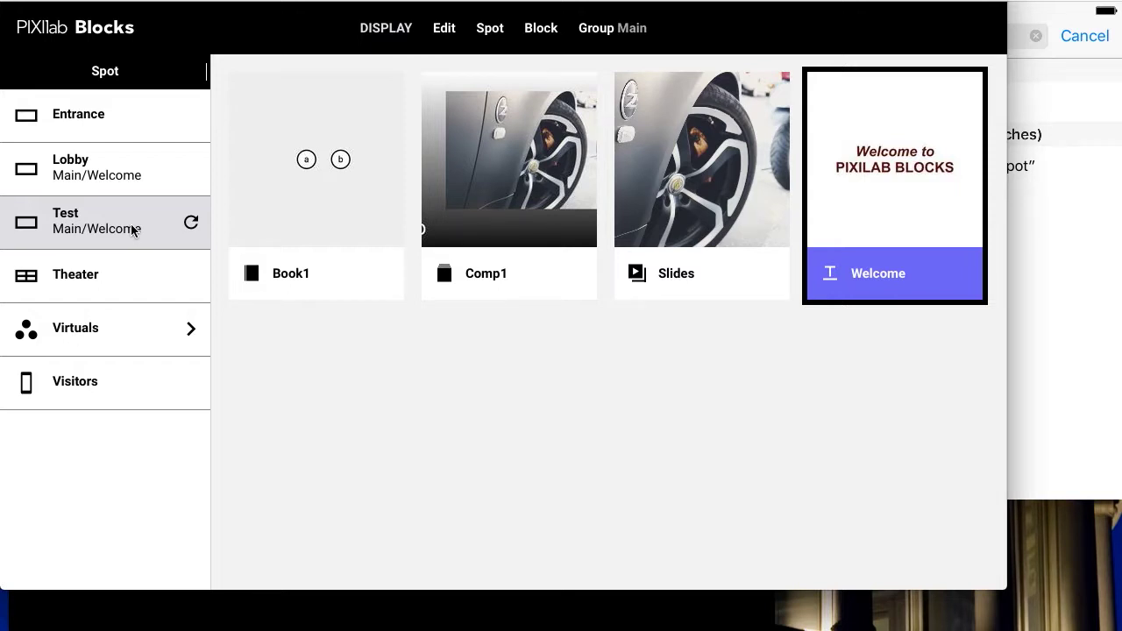
{"action": "left_click", "coordinate": [131, 227]}
Switch to the simulated phone's browser and load the spot page at 10.0.1.52:8080/spot.
{"action": "left_click", "coordinate": [1083, 4]}
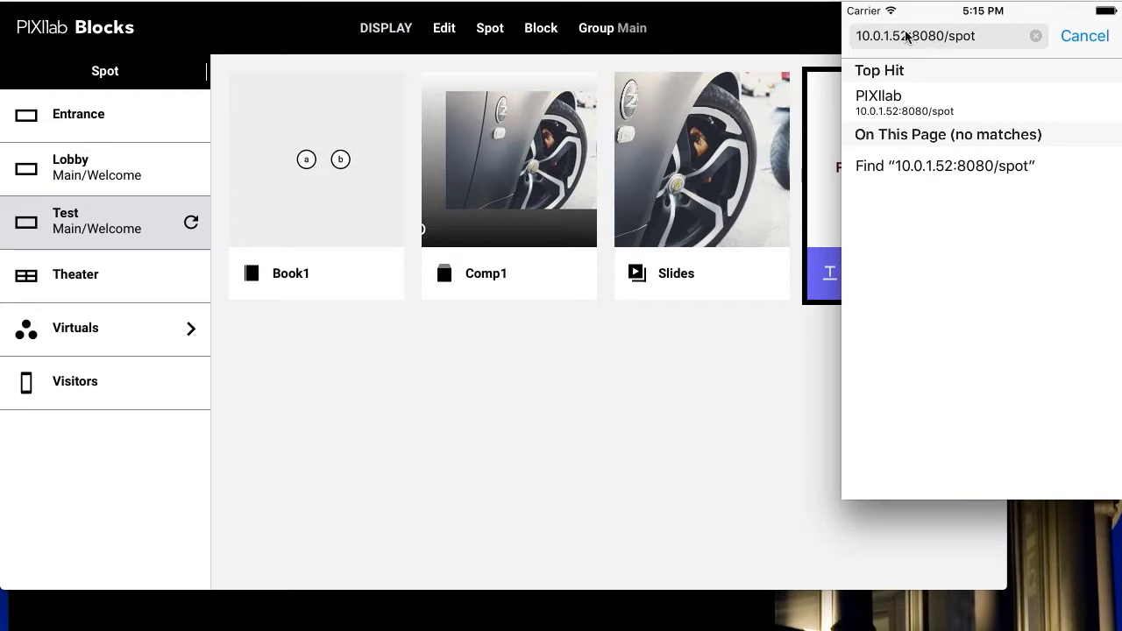
{"action": "key", "text": "Return"}
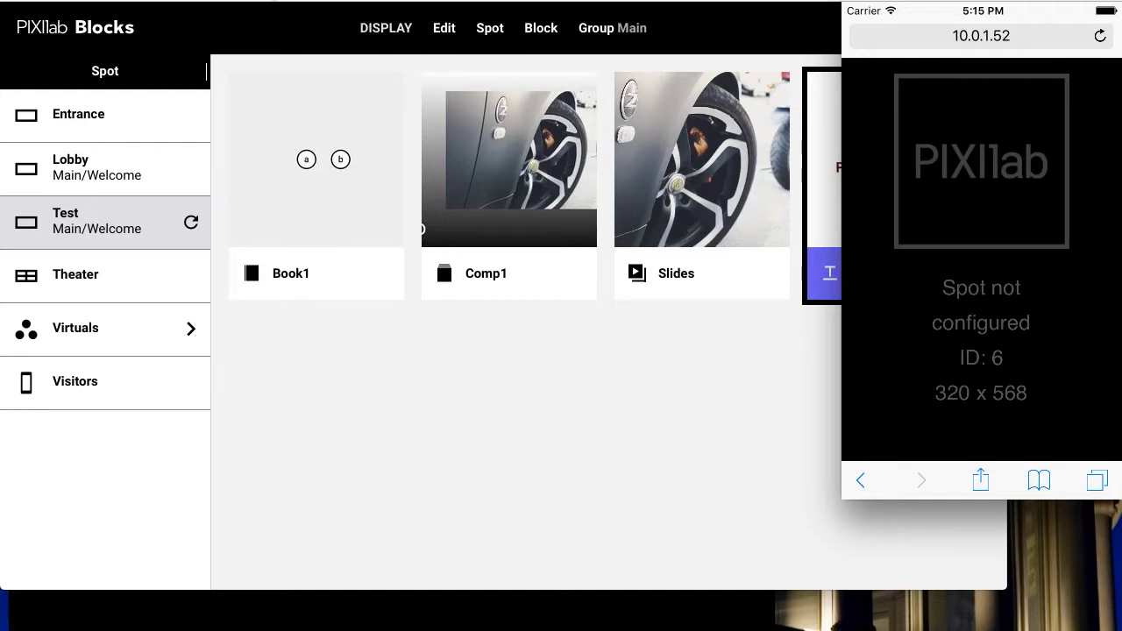
In the Blocks editor, add a display spot named Janitor for spot ID 6.
{"action": "left_click", "coordinate": [358, 27]}
{"action": "left_click", "coordinate": [489, 29]}
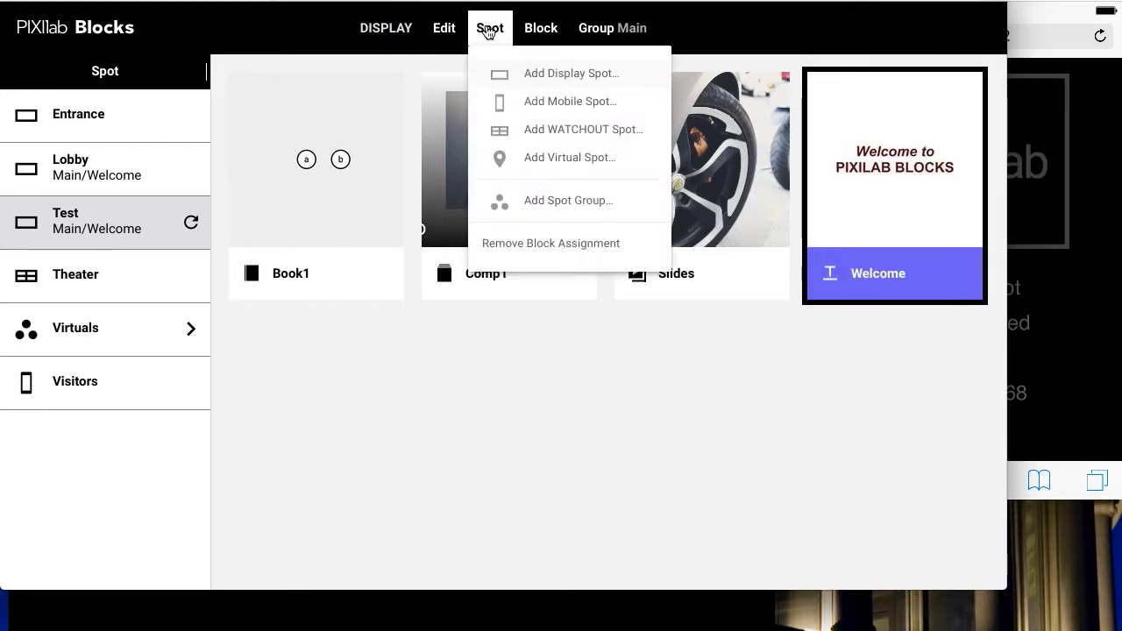
{"action": "left_click", "coordinate": [529, 74]}
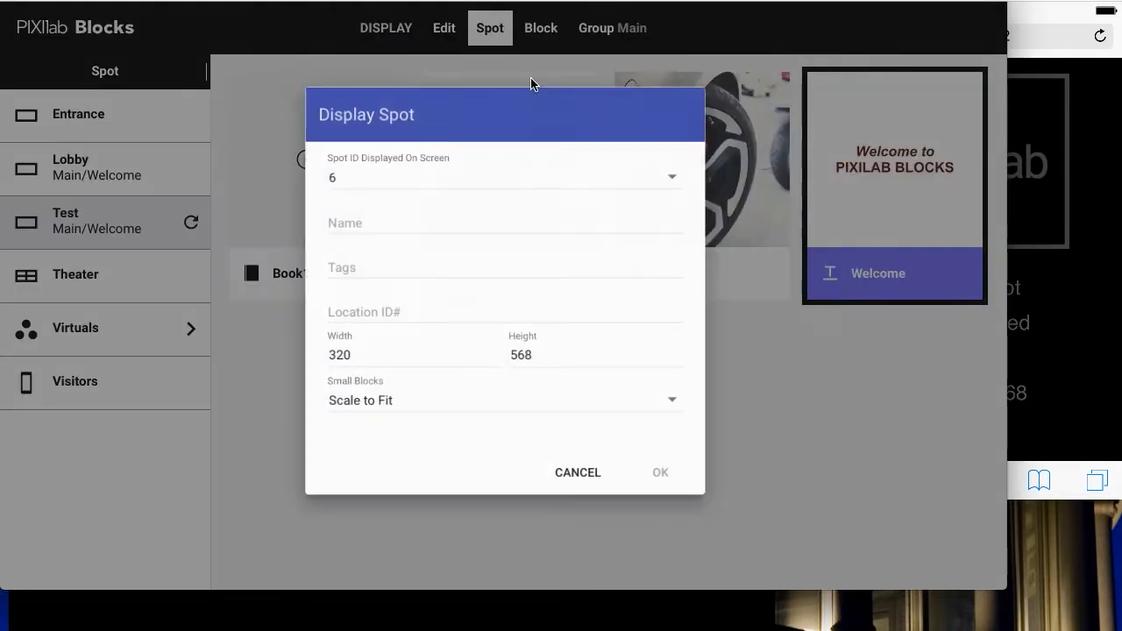
{"action": "left_click", "coordinate": [653, 186]}
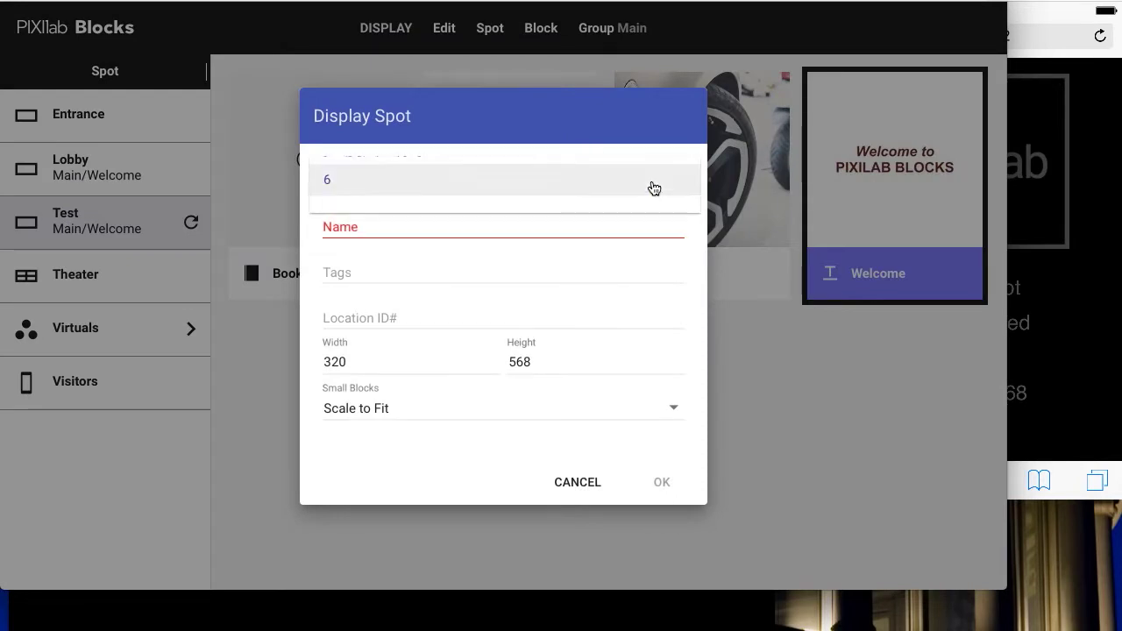
{"action": "left_click", "coordinate": [604, 186]}
{"action": "left_click", "coordinate": [536, 233]}
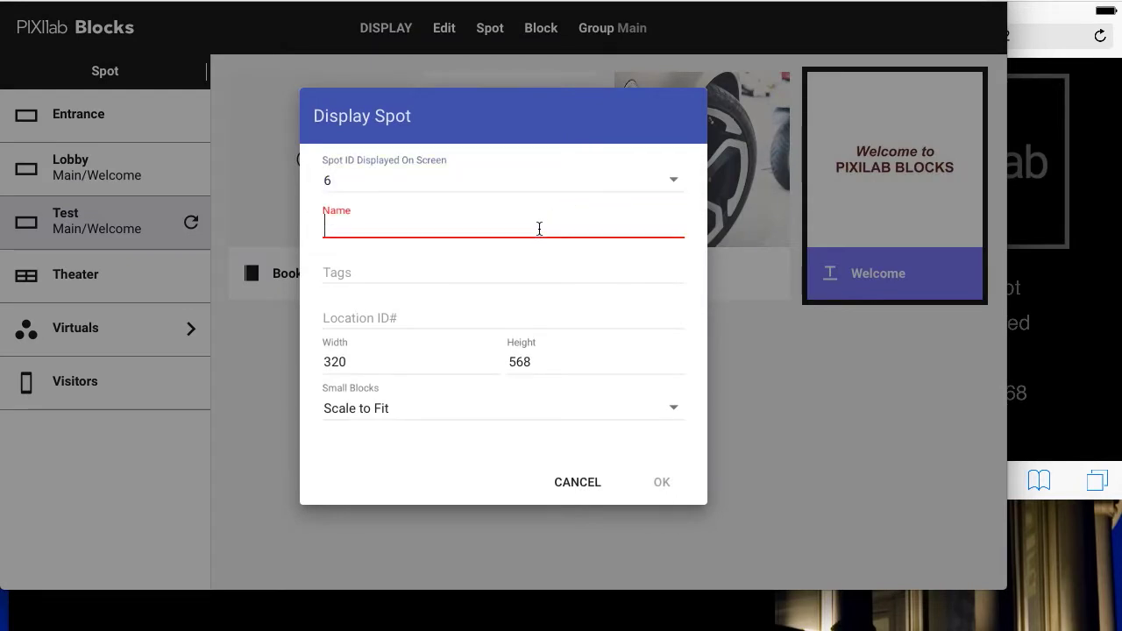
{"action": "type", "text": "Janitor"}
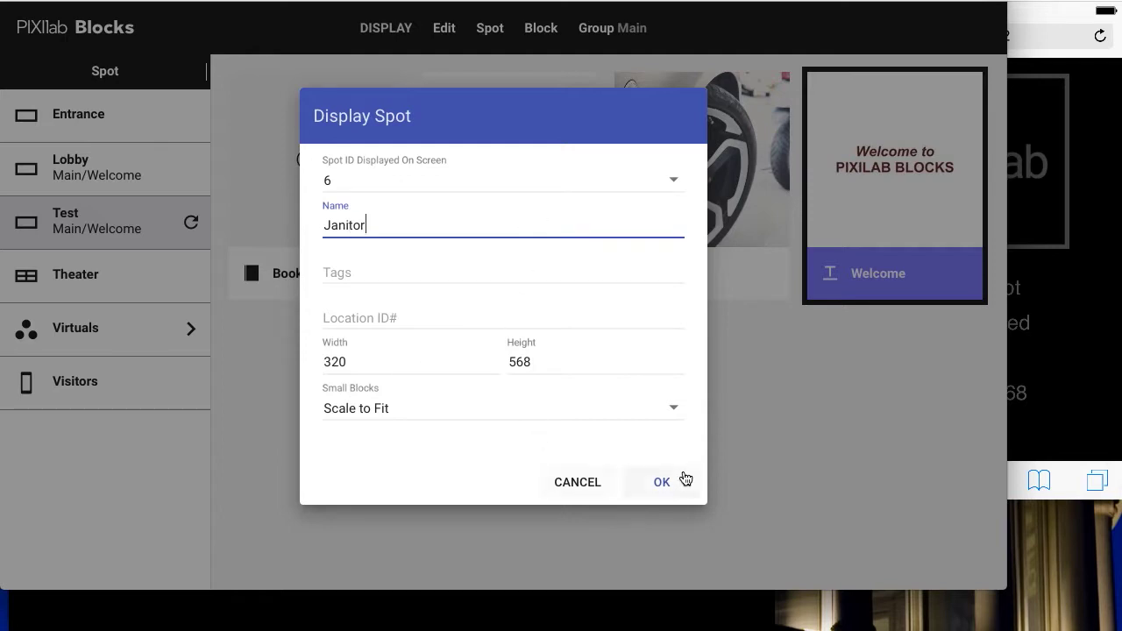
{"action": "left_click", "coordinate": [659, 482]}
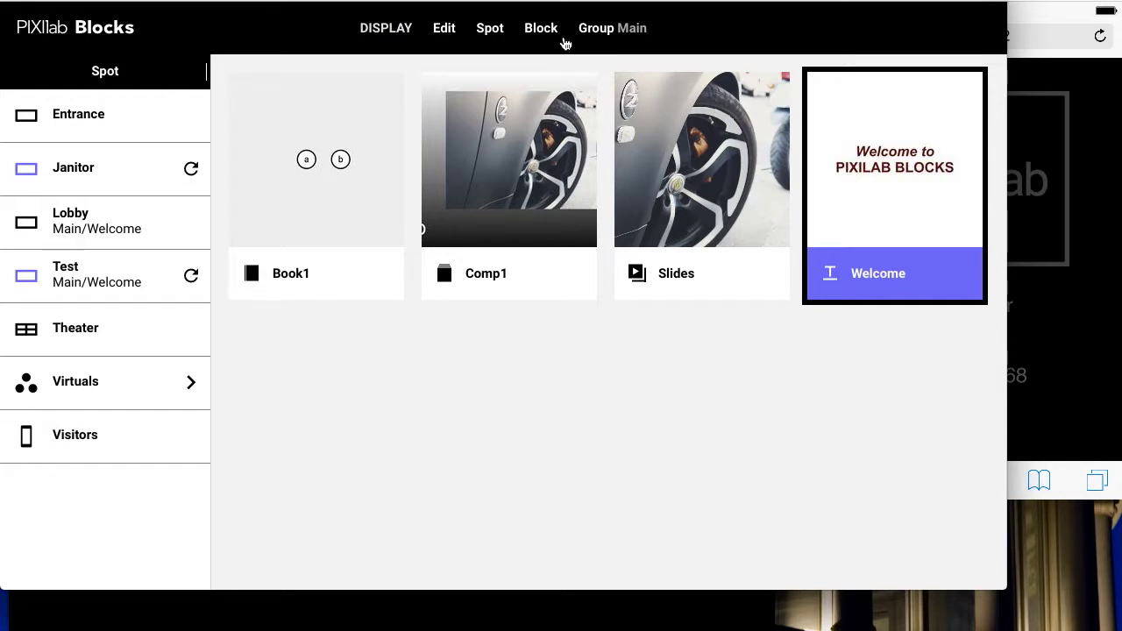
Add a 320 by 460 composition block named Panel in the Main group.
{"action": "left_click", "coordinate": [530, 35]}
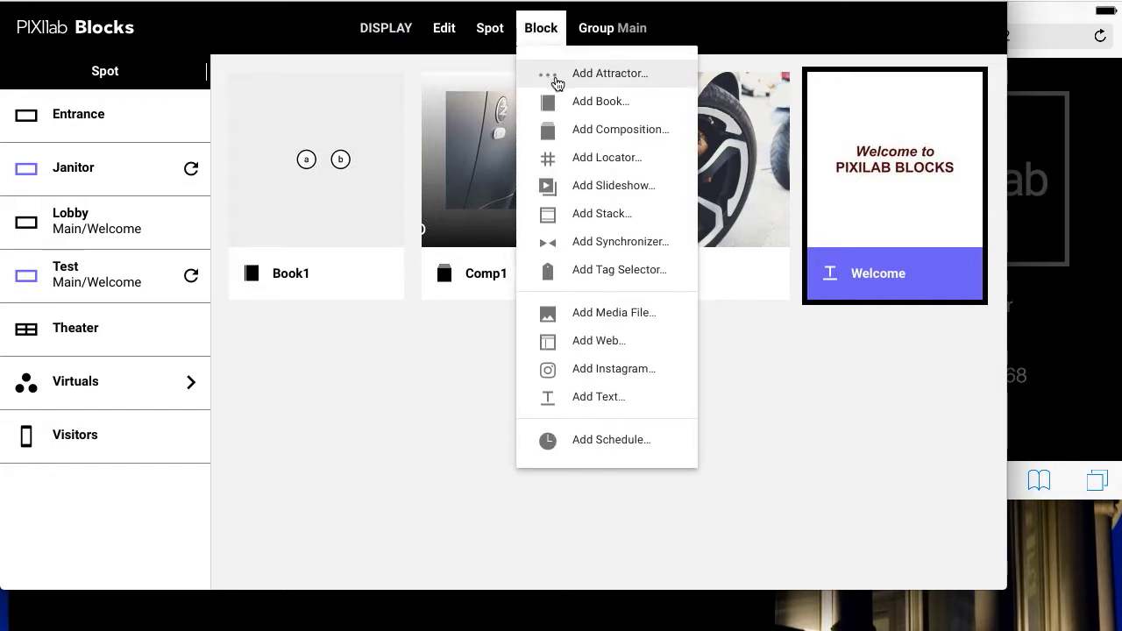
{"action": "left_click", "coordinate": [574, 132]}
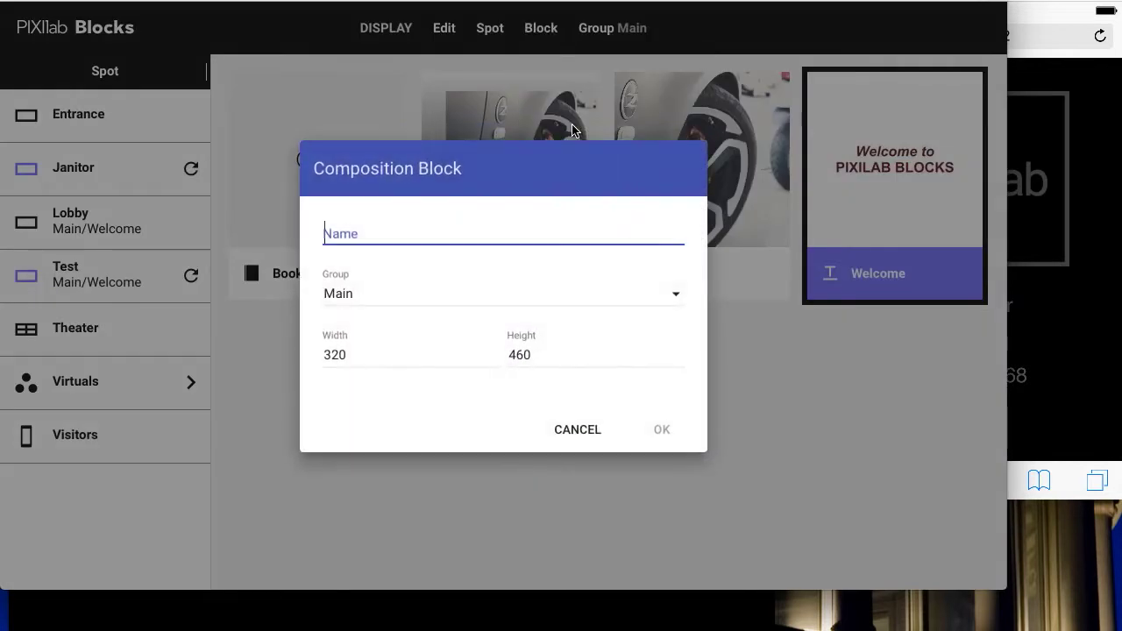
{"action": "type", "text": "Panel"}
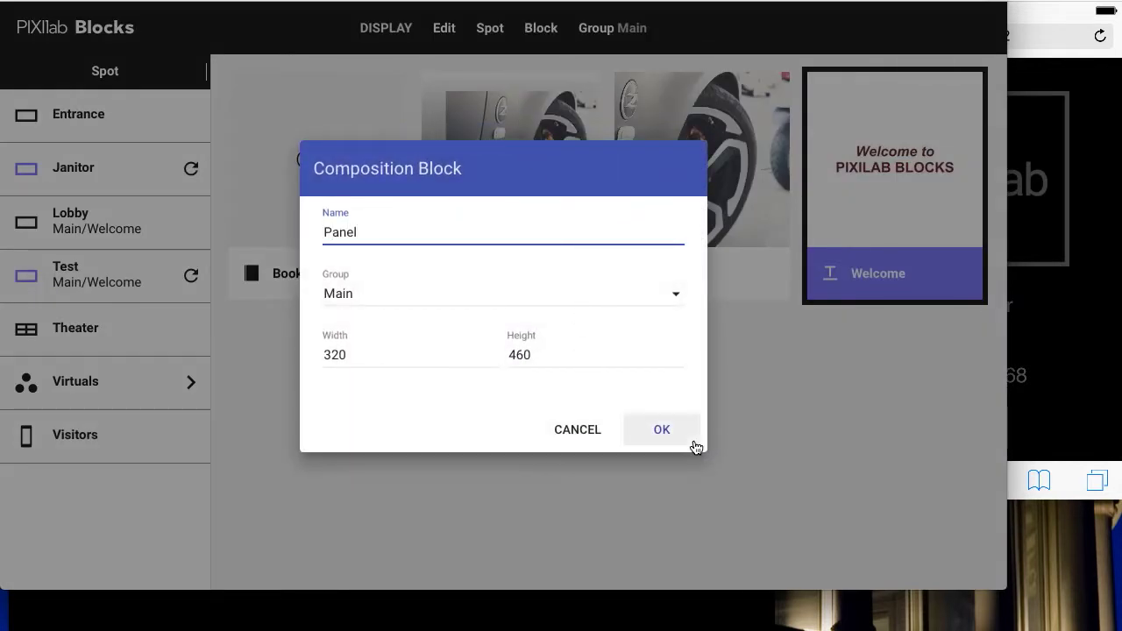
{"action": "left_click", "coordinate": [684, 442]}
Add a button to the composition at left 20, top 20, sized 160 by 80, with the title Welcome.
{"action": "left_click", "coordinate": [537, 33]}
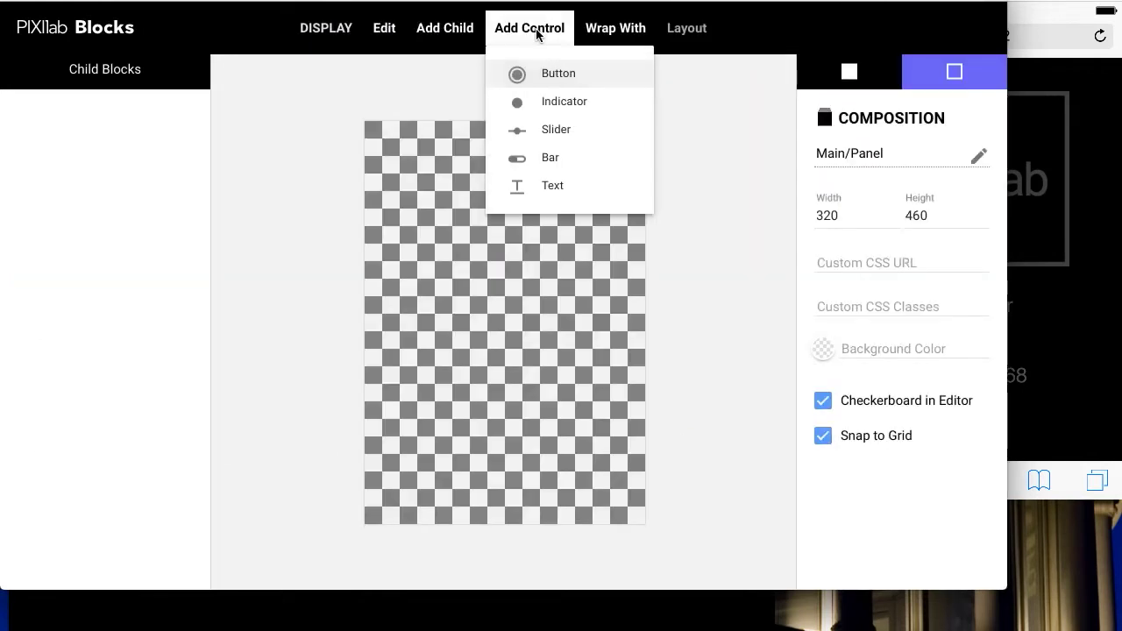
{"action": "left_click", "coordinate": [534, 75]}
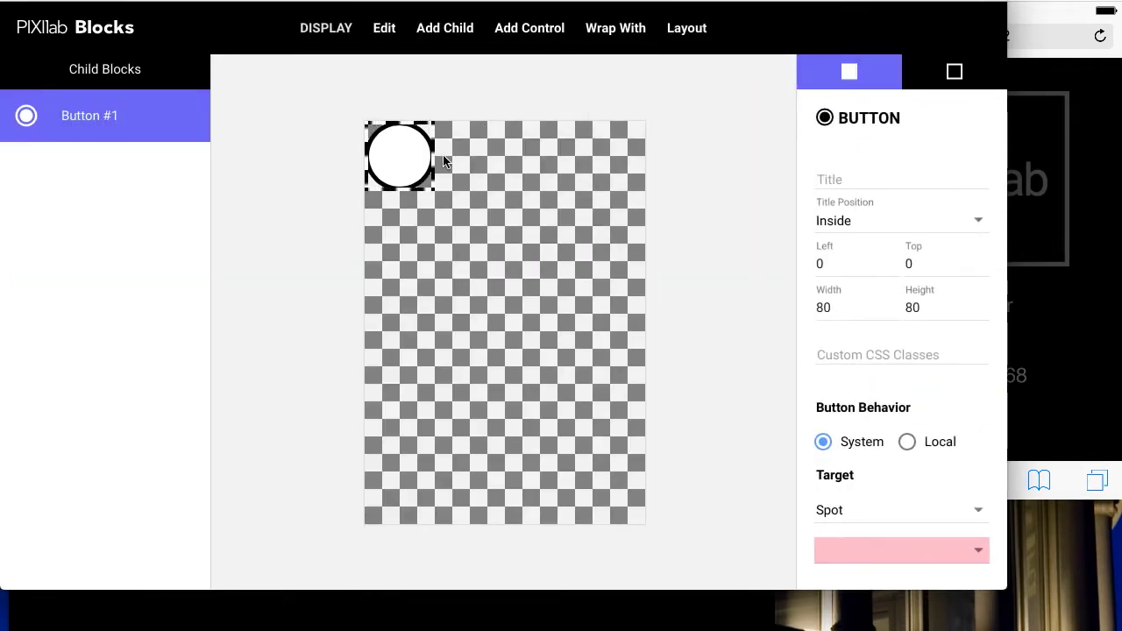
{"action": "left_click_drag", "start_coordinate": [435, 156], "coordinate": [476, 183]}
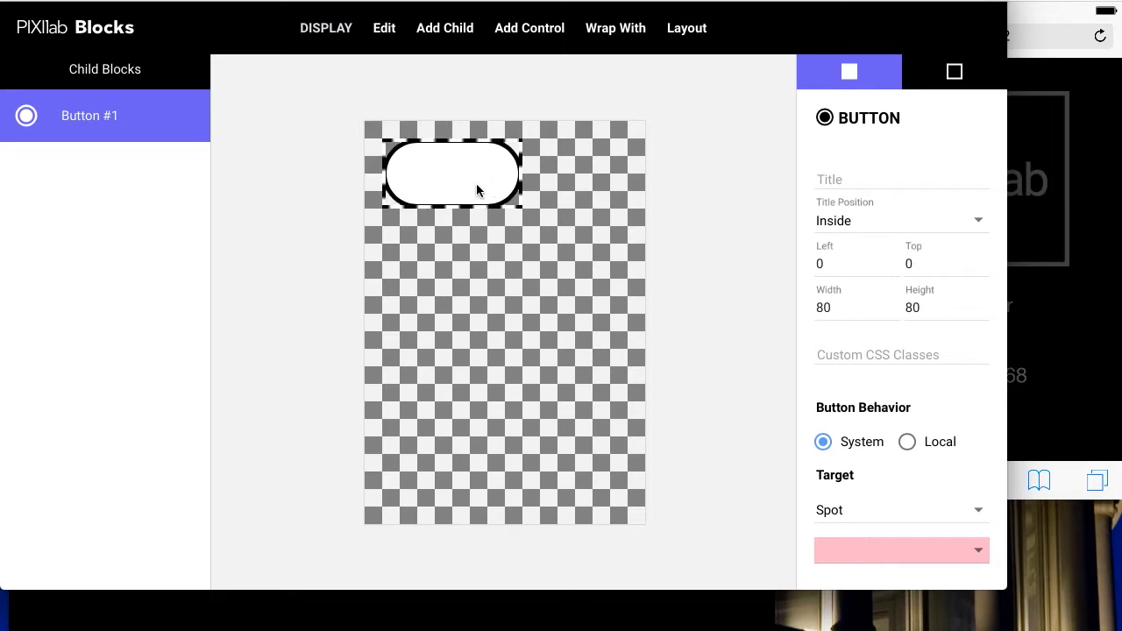
{"action": "left_click", "coordinate": [841, 177]}
{"action": "type", "text": "Welcome"}
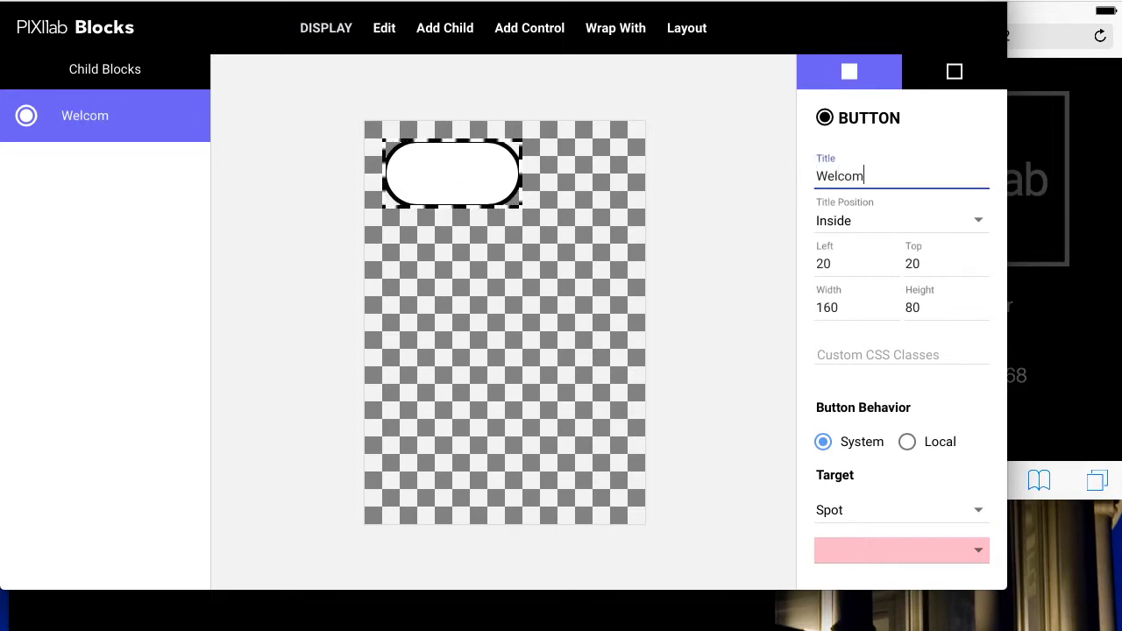
Make the Welcome button set the Test spot's block property to Main/Welcome.
{"action": "left_click", "coordinate": [921, 545]}
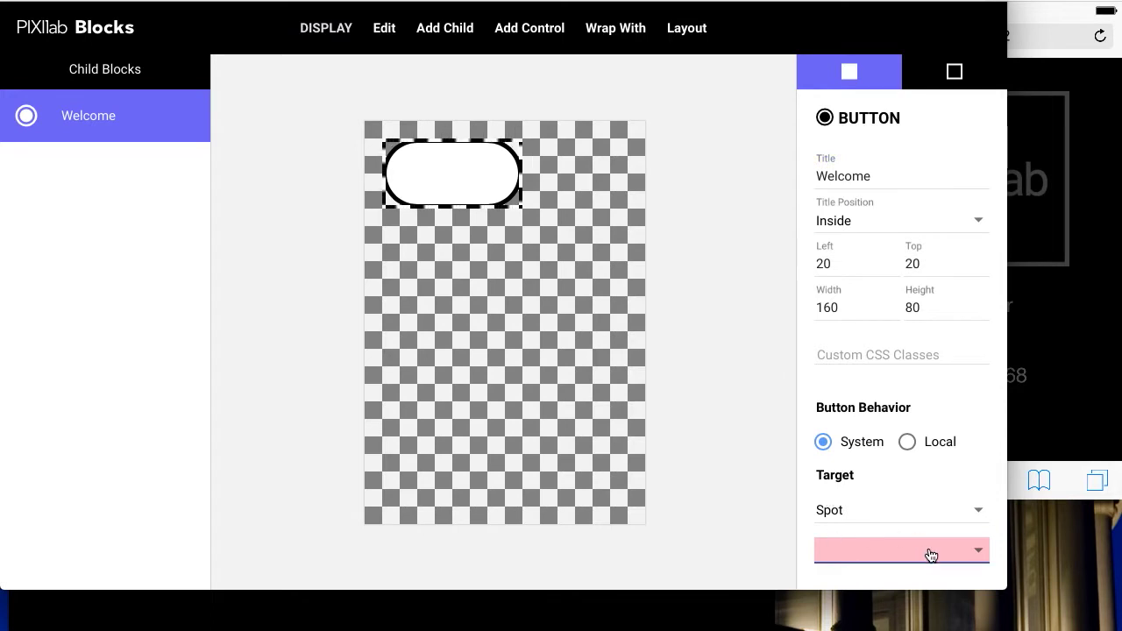
{"action": "left_click", "coordinate": [914, 471]}
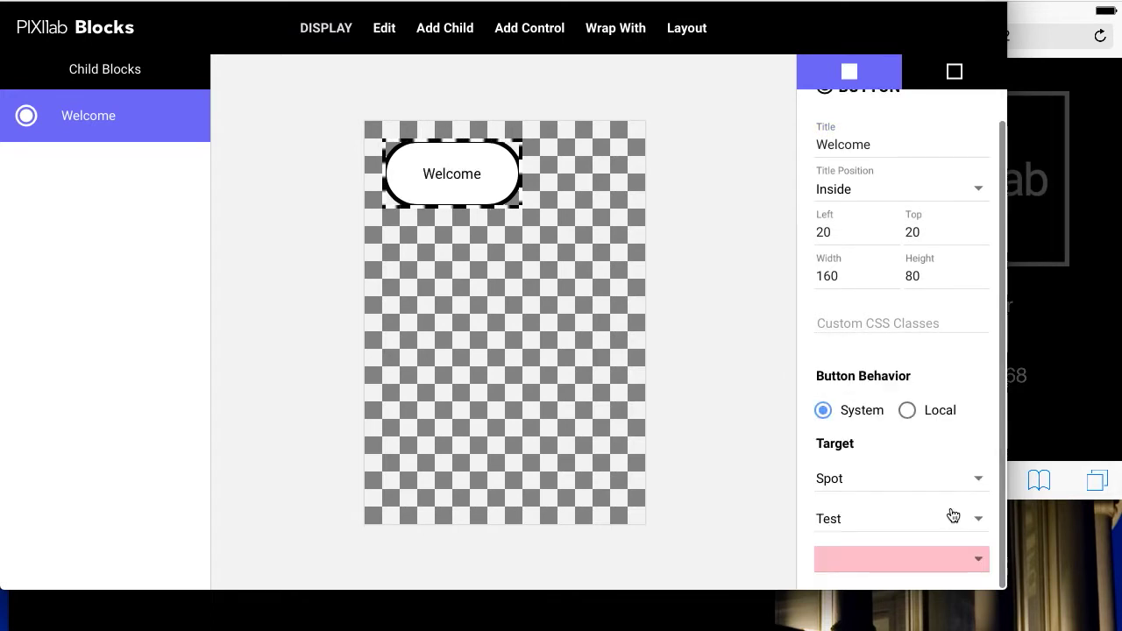
{"action": "left_click", "coordinate": [965, 564]}
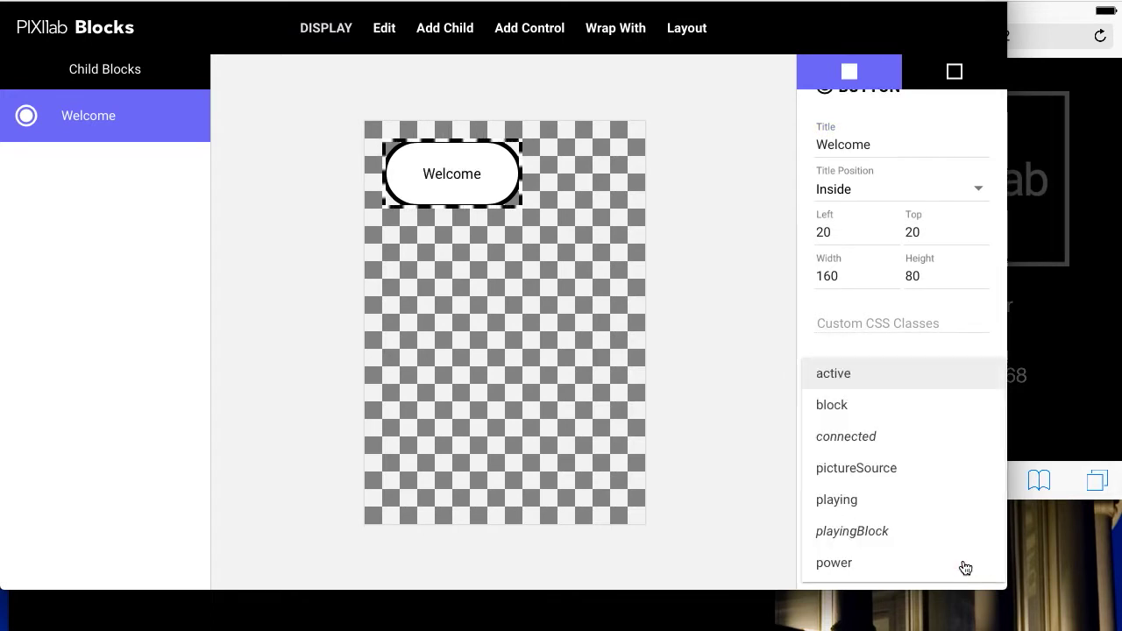
{"action": "left_click", "coordinate": [925, 409]}
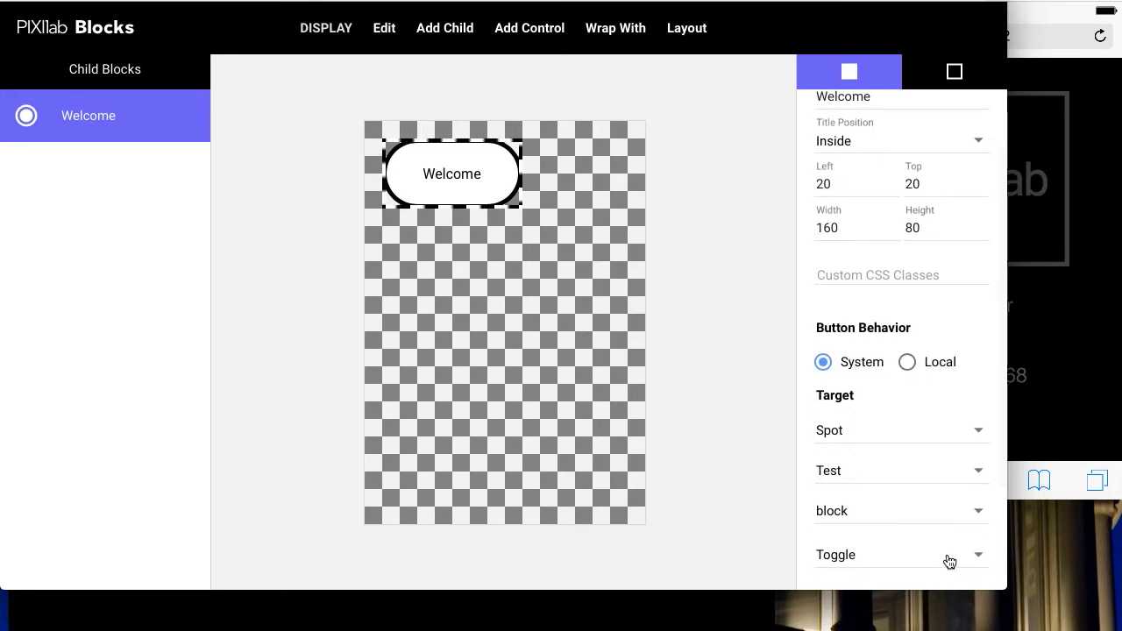
{"action": "left_click", "coordinate": [950, 560]}
{"action": "left_click", "coordinate": [944, 498]}
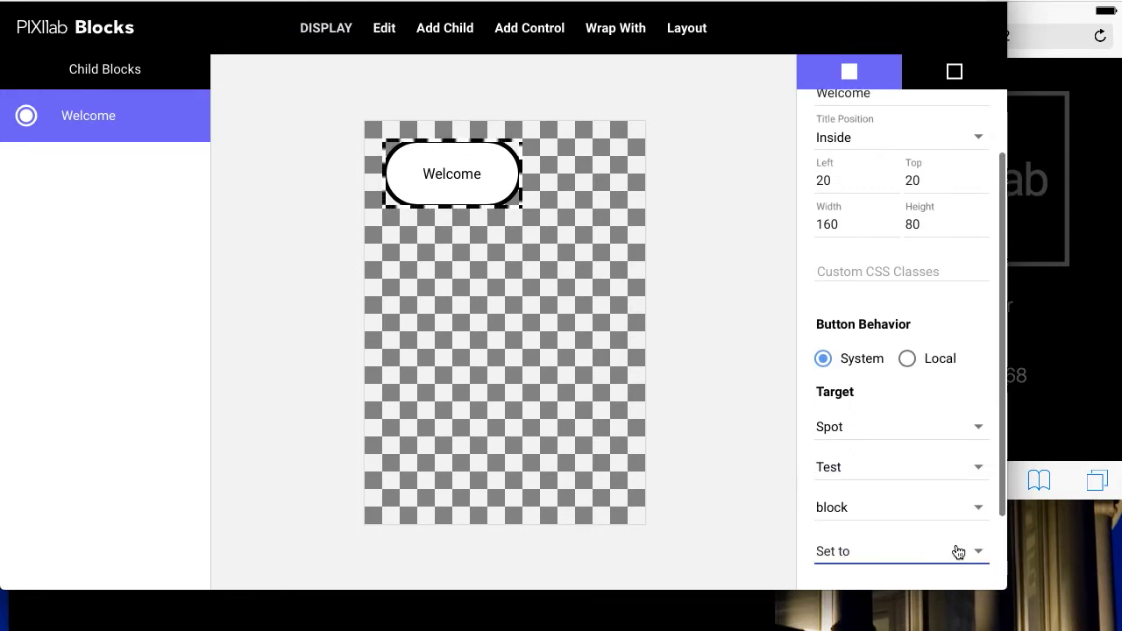
{"action": "left_click", "coordinate": [872, 522]}
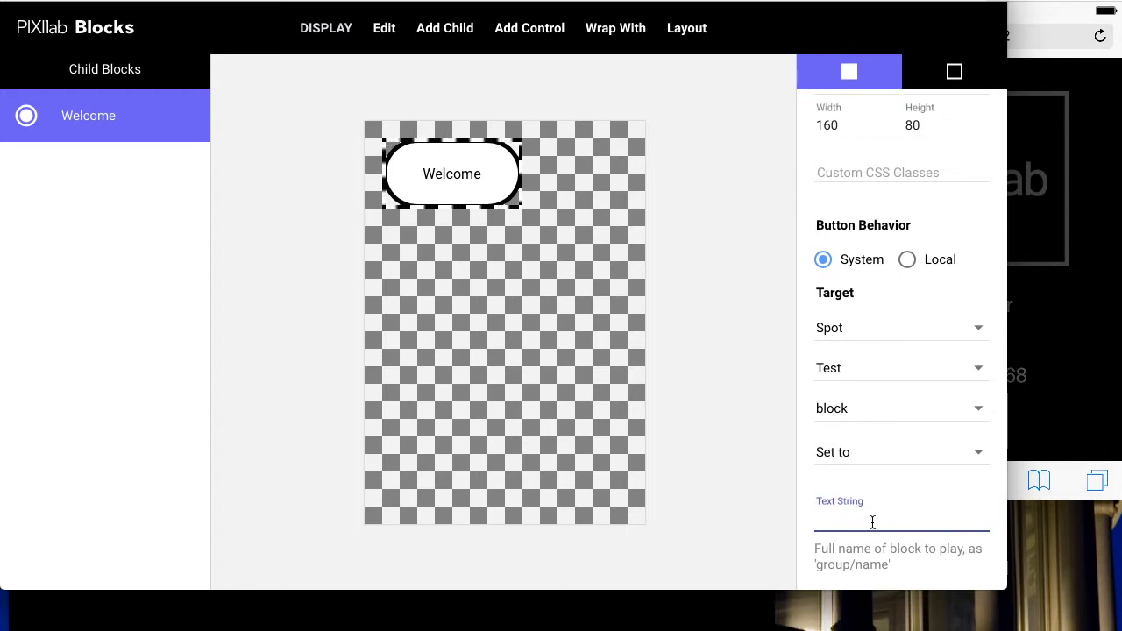
{"action": "type", "text": "Main/Welcome"}
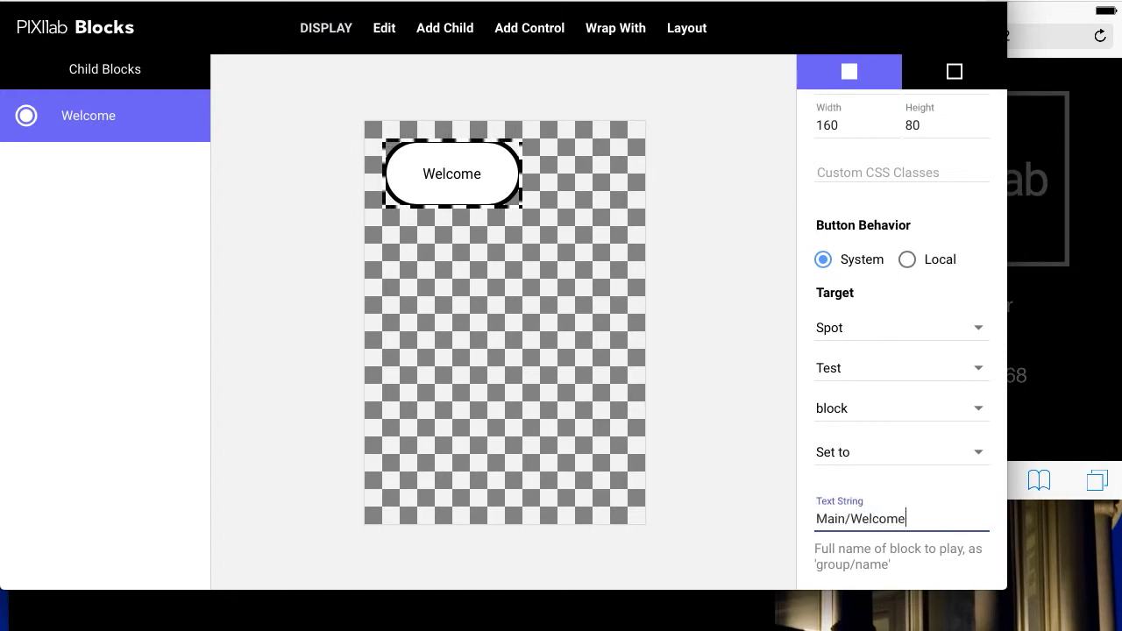
Duplicate the Welcome button, place the copy below it at left 20, top 120, and title it Slides.
{"action": "left_click", "coordinate": [386, 32]}
{"action": "left_click", "coordinate": [416, 208]}
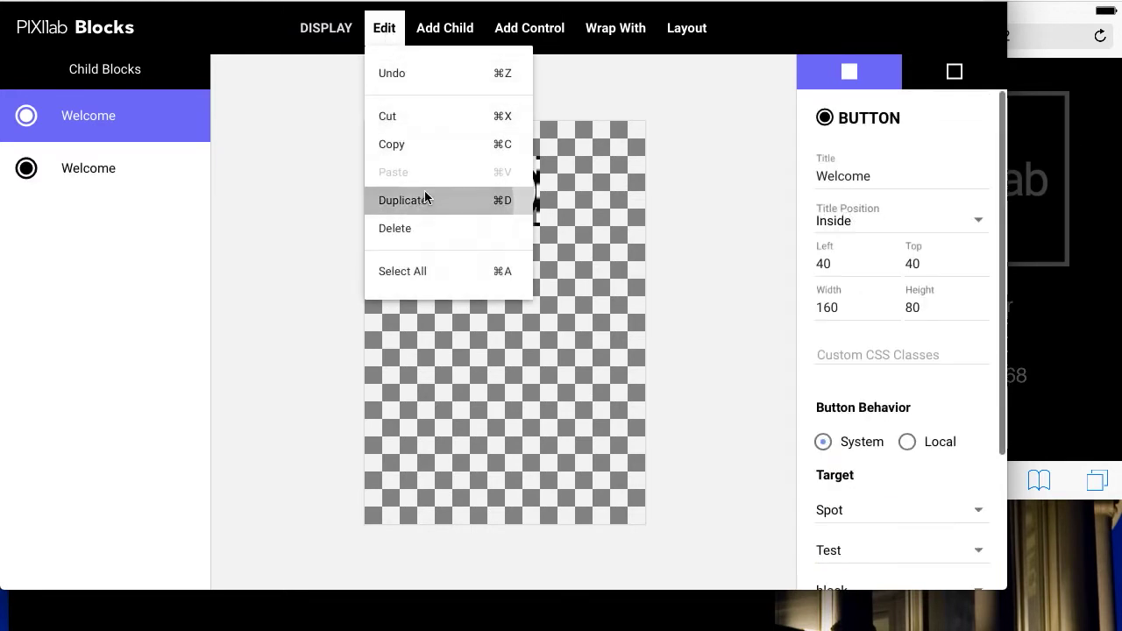
{"action": "left_click_drag", "start_coordinate": [441, 190], "coordinate": [436, 270]}
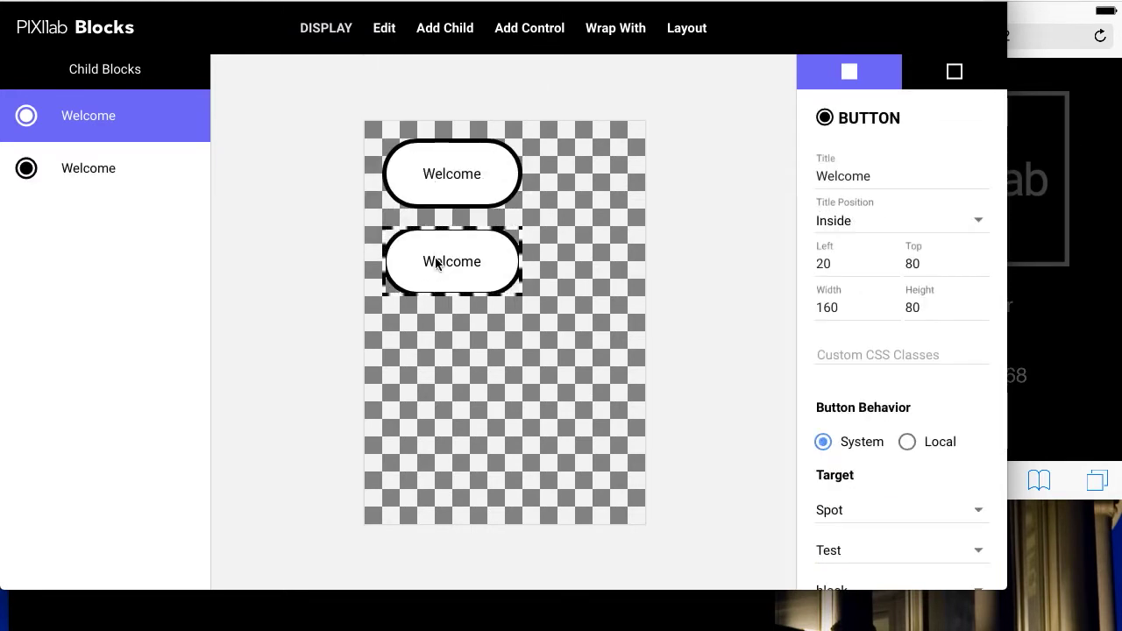
{"action": "double_click", "coordinate": [897, 179]}
{"action": "type", "text": "Slides"}
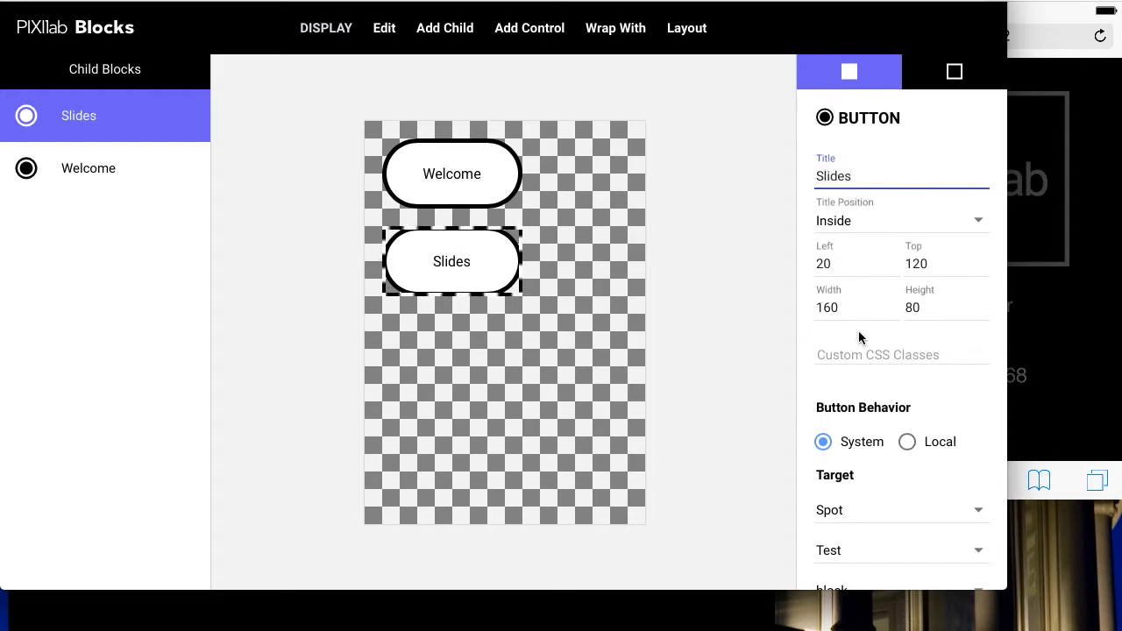
Set the block path that the Slides button plays to Main/Slides.
{"action": "scroll", "coordinate": [923, 321], "scroll_direction": "down", "scroll_amount": 2}
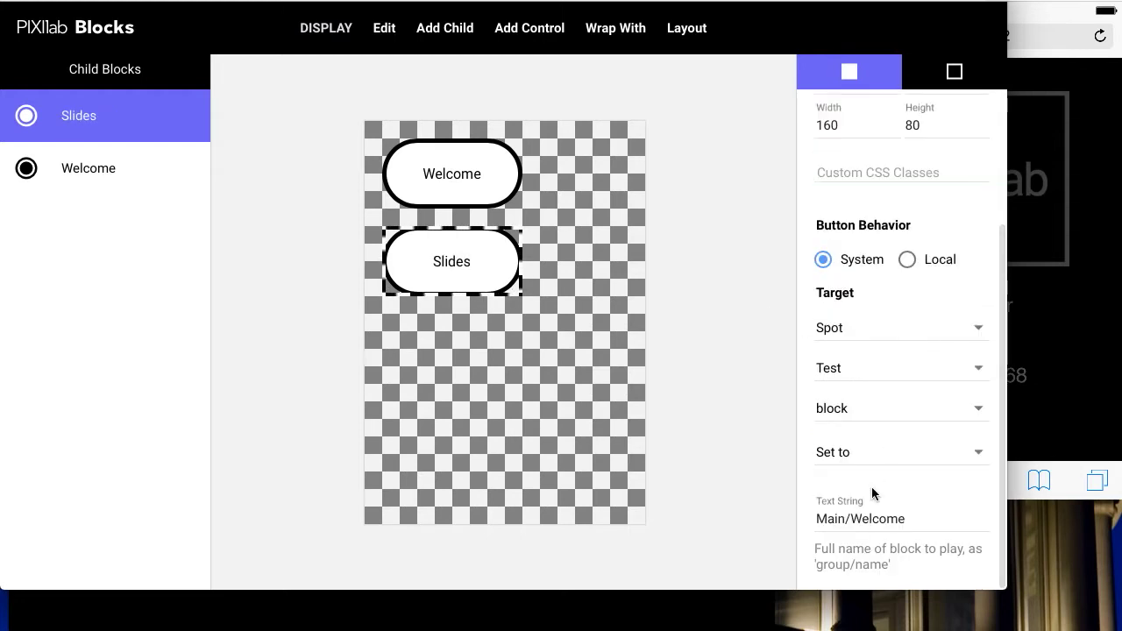
{"action": "double_click", "coordinate": [868, 518]}
{"action": "type", "text": "Slides"}
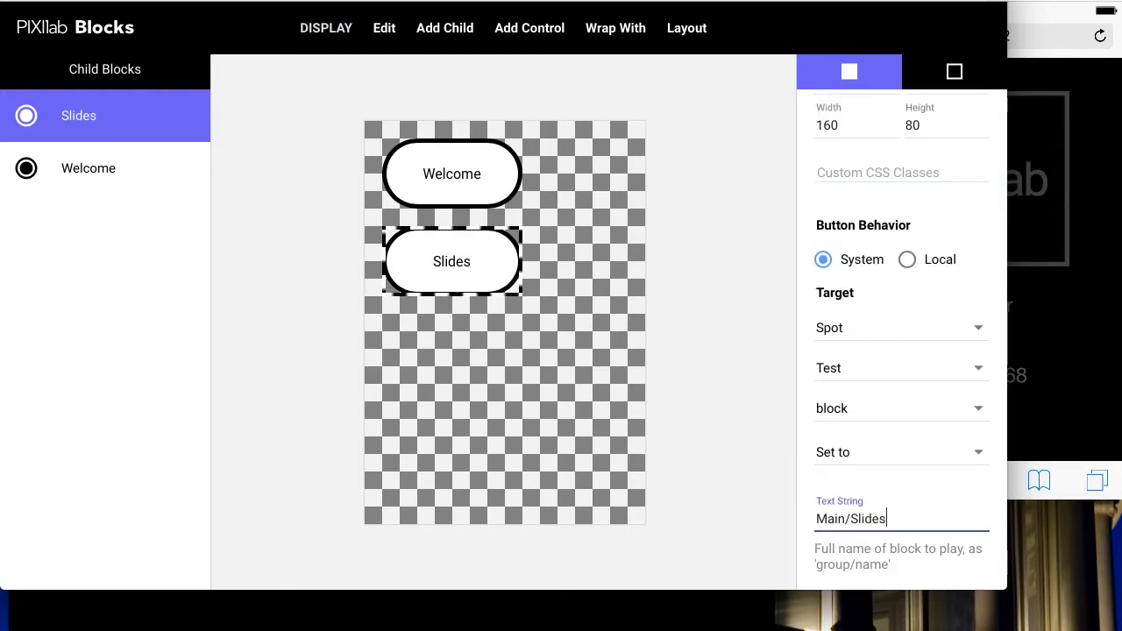
Return to the block overview and assign the Panel composition to the Janitor spot.
{"action": "left_click", "coordinate": [78, 28]}
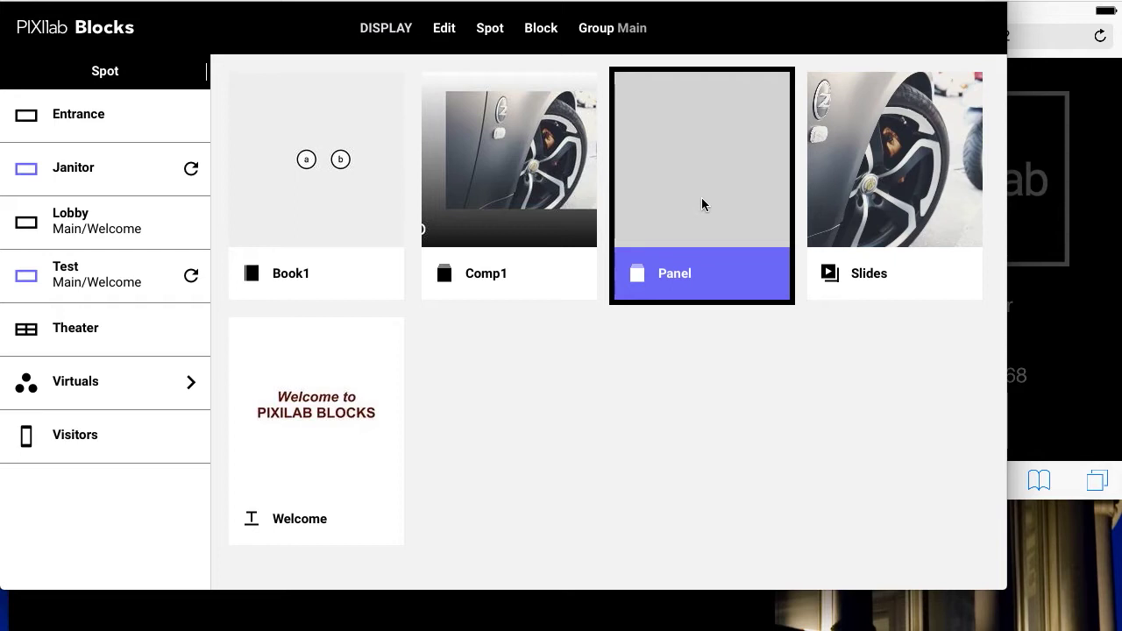
{"action": "left_click_drag", "start_coordinate": [702, 205], "coordinate": [149, 168]}
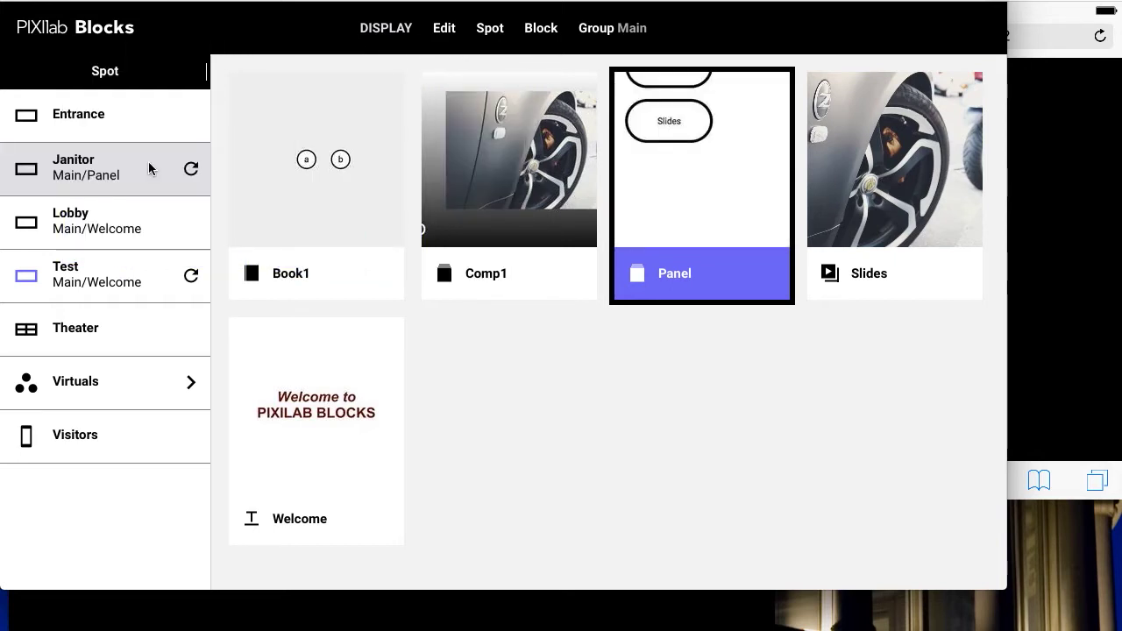
Bring up the phone's panel and the Test spot's browser window, and try the Slides and Welcome buttons.
{"action": "left_click", "coordinate": [1033, 5]}
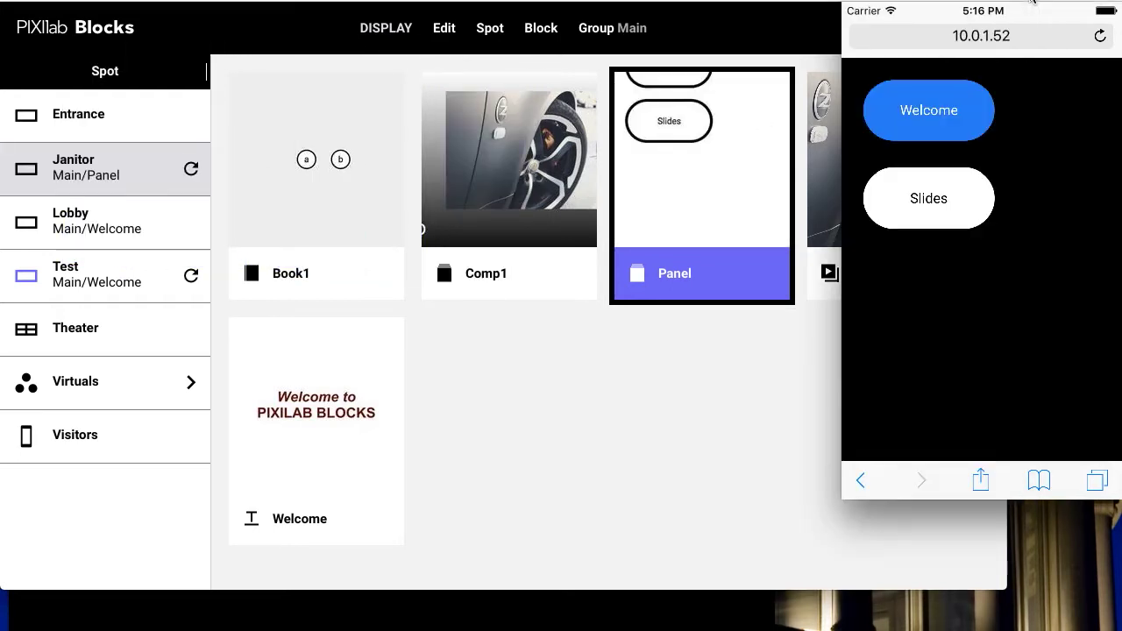
{"action": "left_click", "coordinate": [311, 601]}
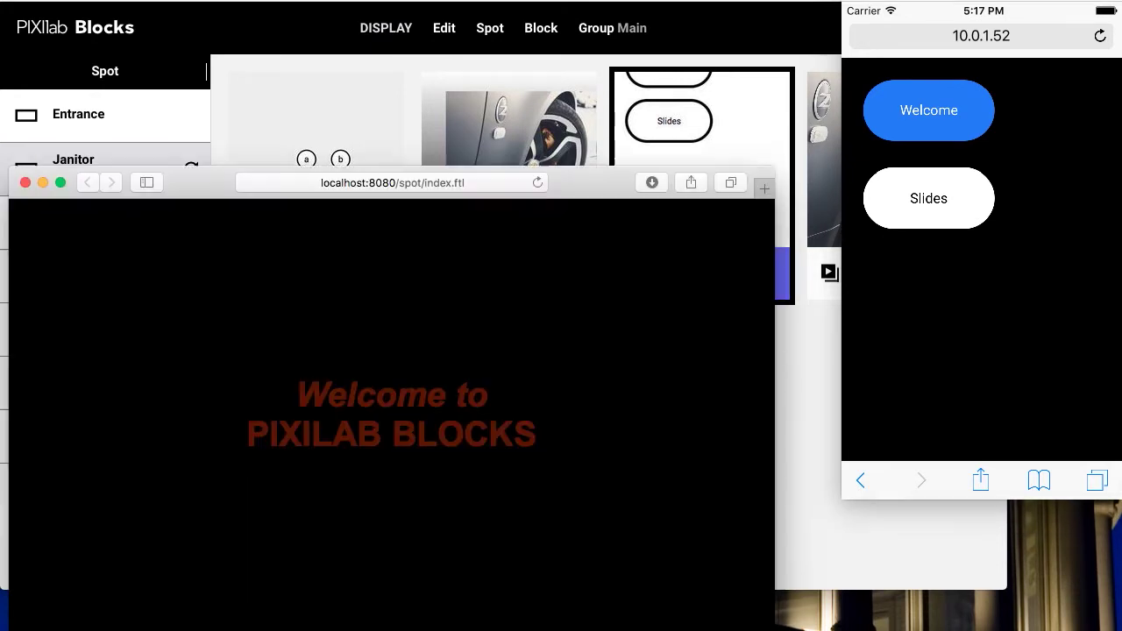
{"action": "left_click", "coordinate": [932, 199]}
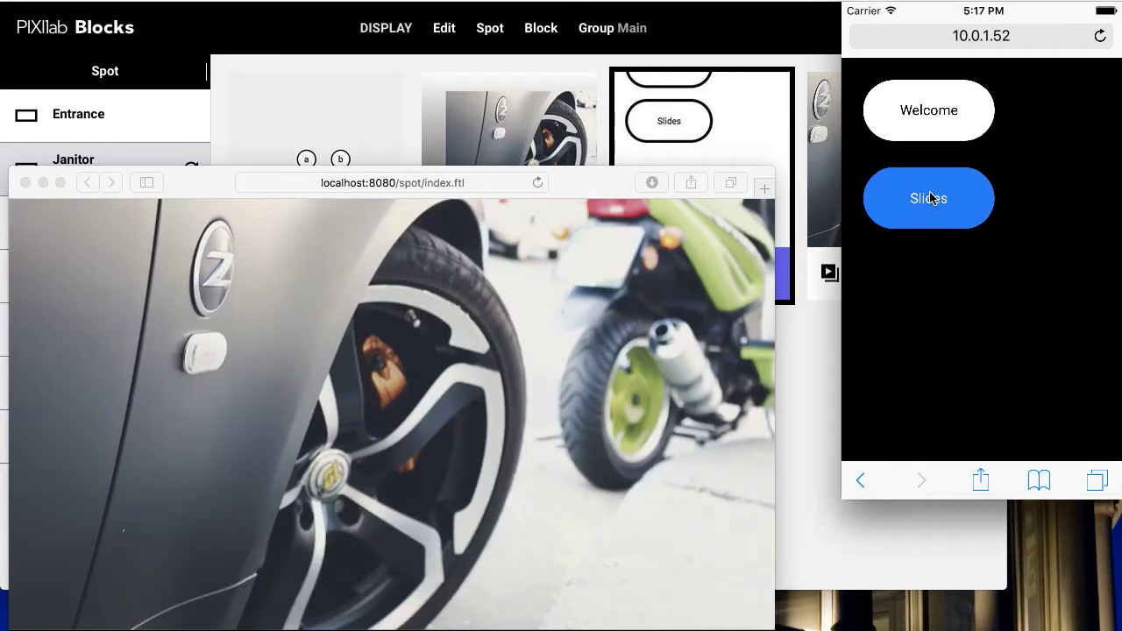
{"action": "left_click", "coordinate": [943, 120]}
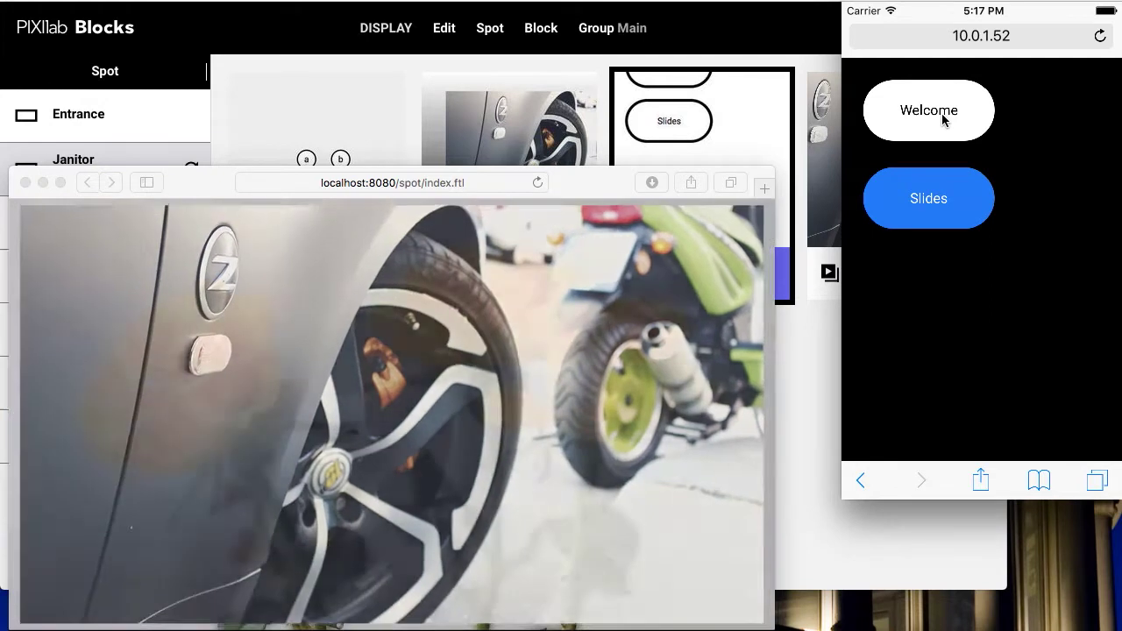
Switch the phone panel to Slides, and set the Panel composition's background color to #ffecec.
{"action": "left_click", "coordinate": [952, 202]}
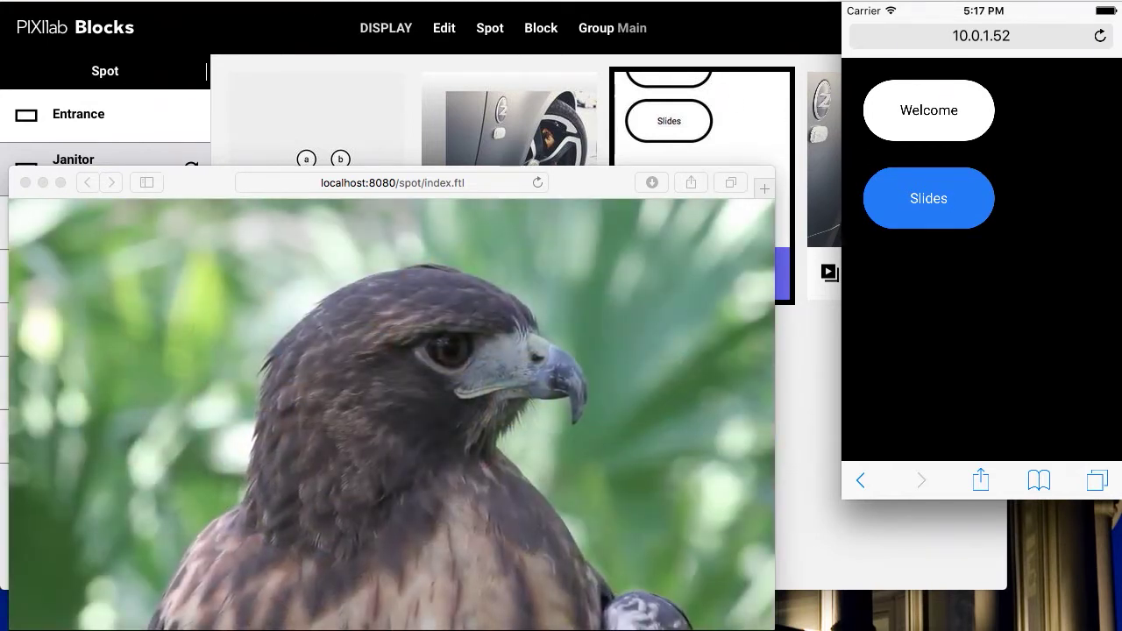
{"action": "left_click", "coordinate": [307, 4]}
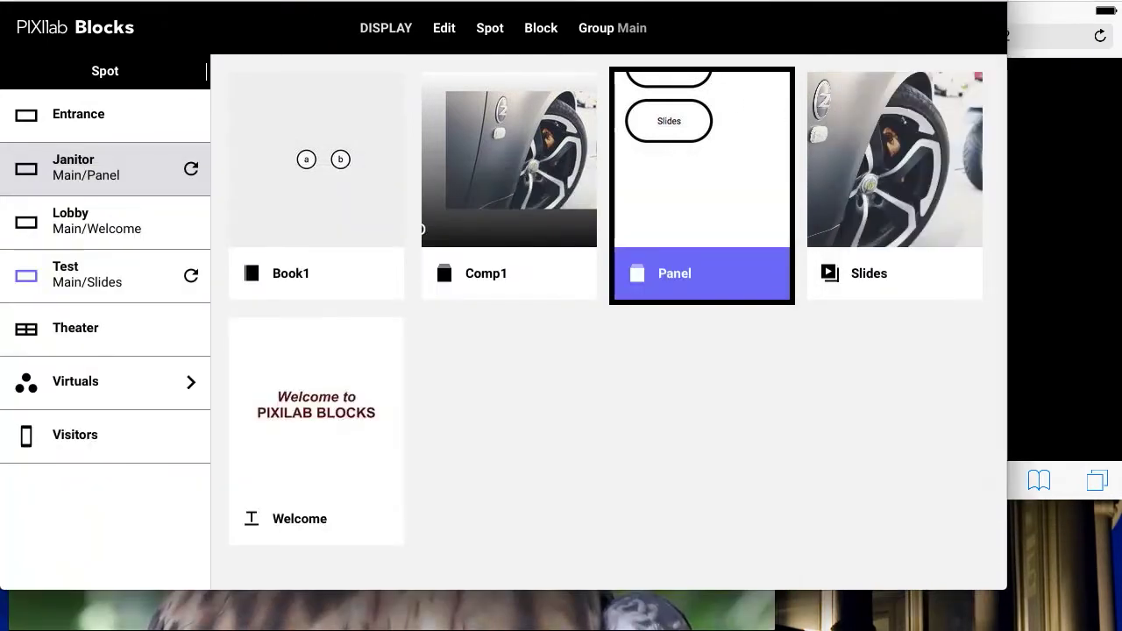
{"action": "double_click", "coordinate": [687, 179]}
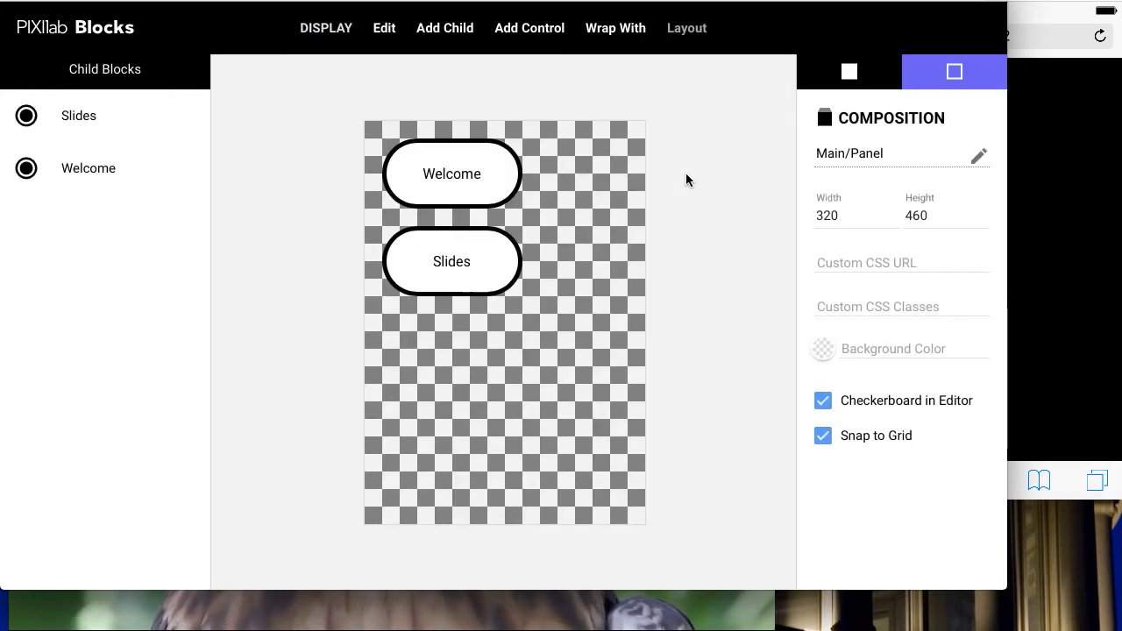
{"action": "left_click", "coordinate": [821, 352]}
{"action": "left_click_drag", "start_coordinate": [503, 238], "coordinate": [377, 189]}
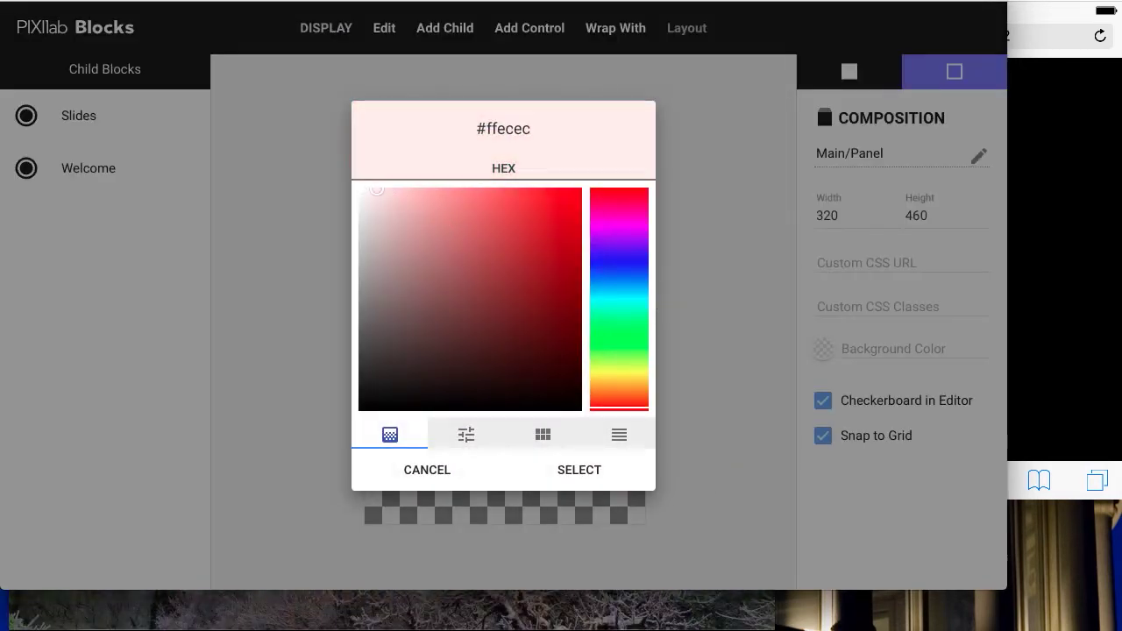
{"action": "left_click", "coordinate": [596, 473]}
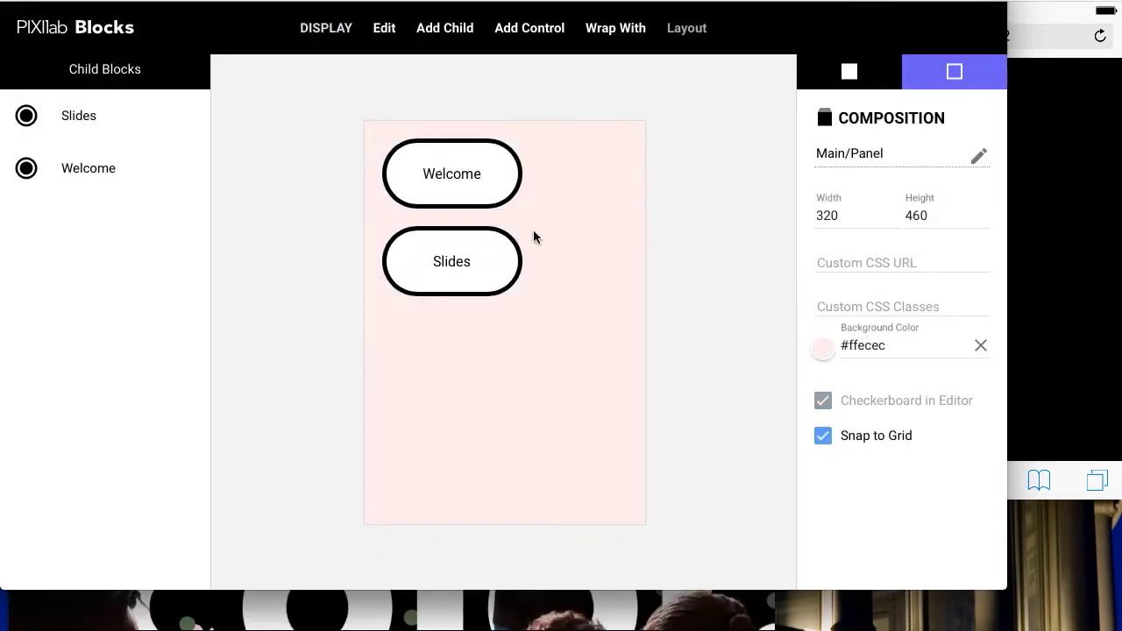
Add a slider control beside the two buttons, placed at left 220, top 20 and sized 60 wide by 220 high.
{"action": "left_click", "coordinate": [497, 29]}
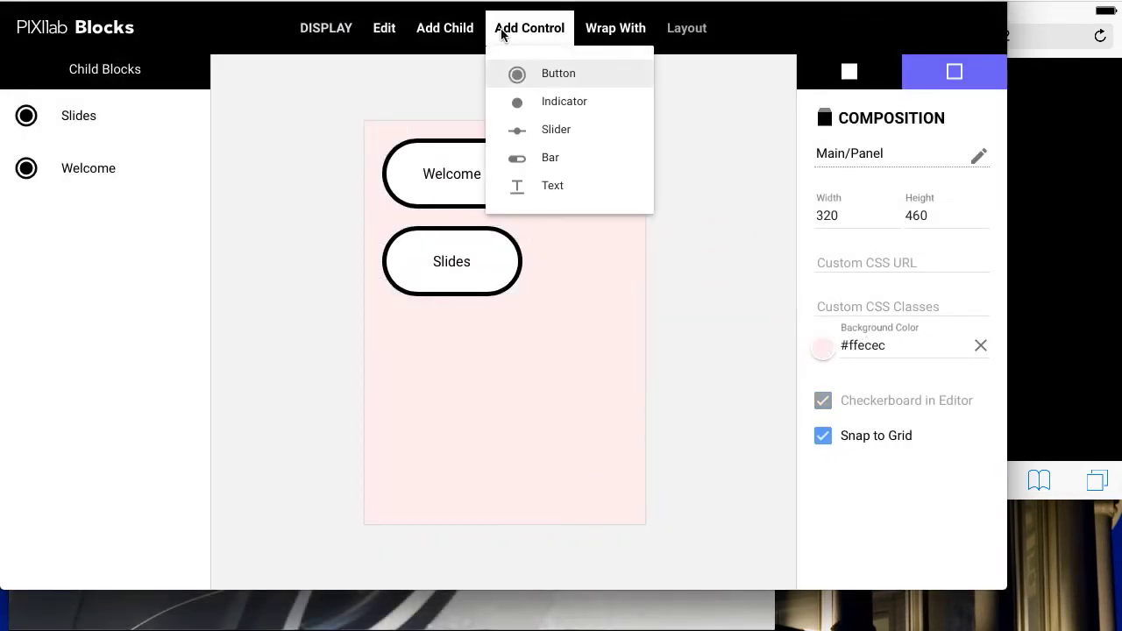
{"action": "left_click", "coordinate": [531, 129]}
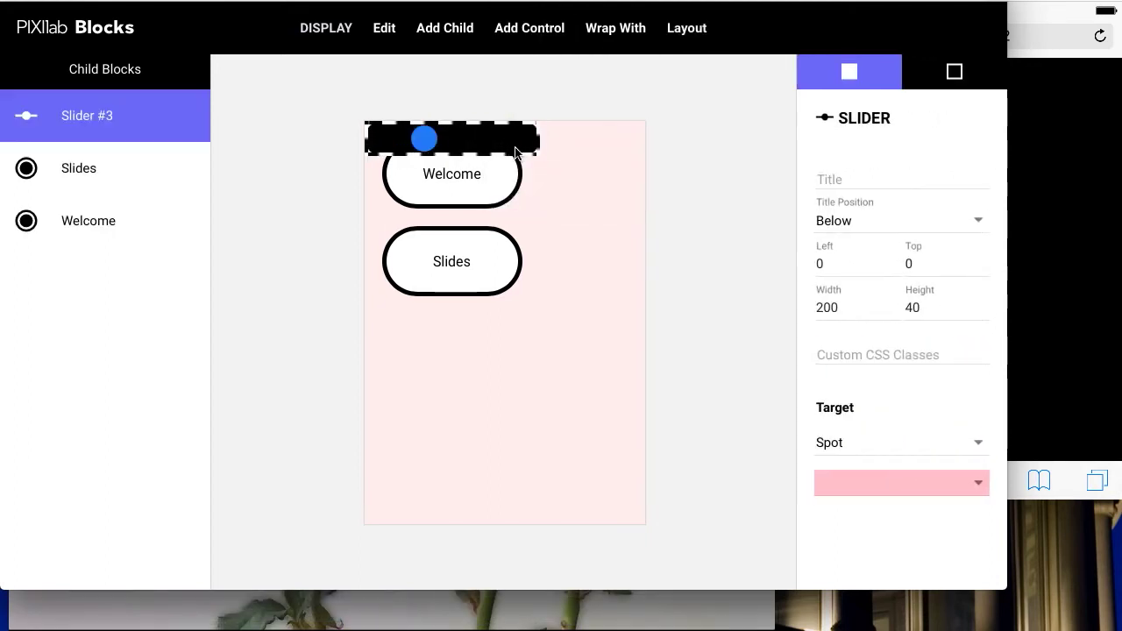
{"action": "left_click_drag", "start_coordinate": [538, 154], "coordinate": [589, 307]}
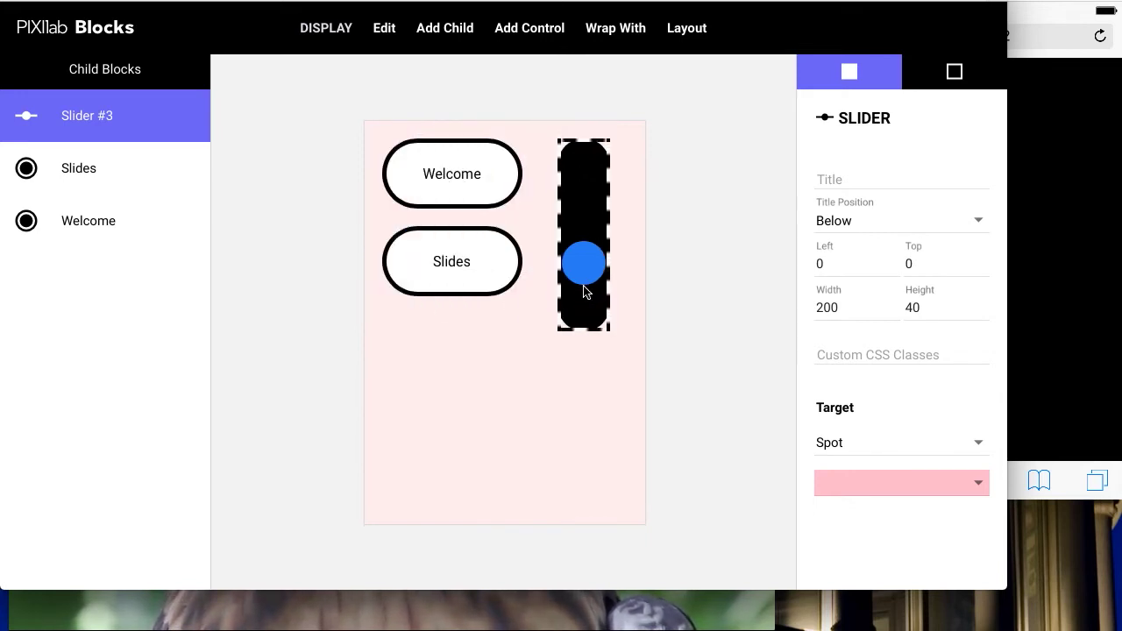
Title the new slider Volume.
{"action": "left_click", "coordinate": [850, 172]}
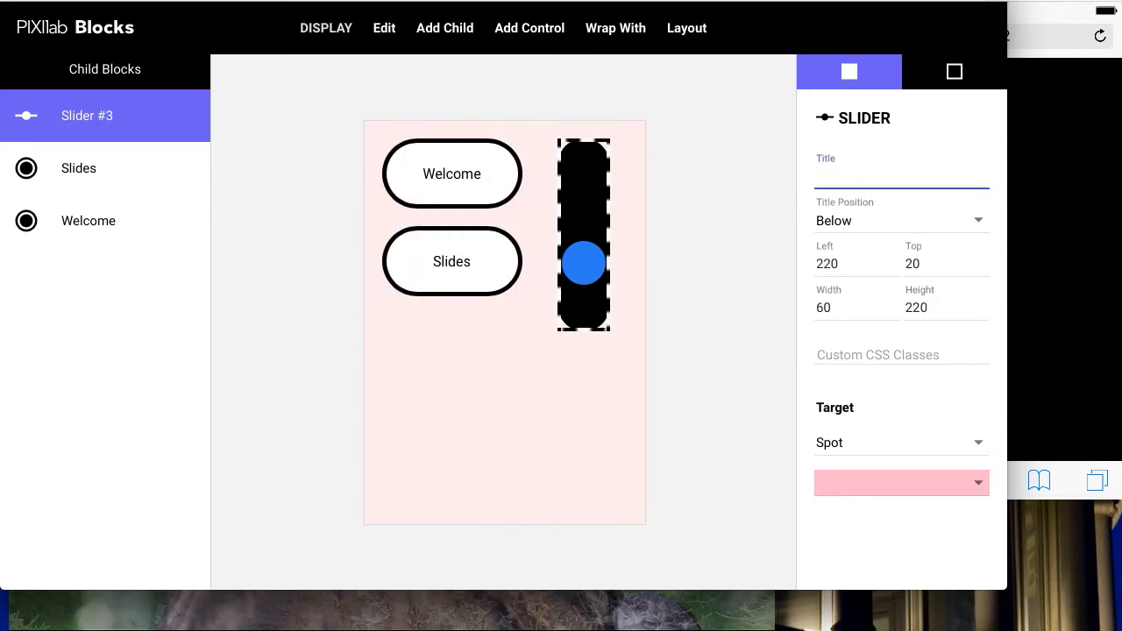
{"action": "type", "text": "Volme"}
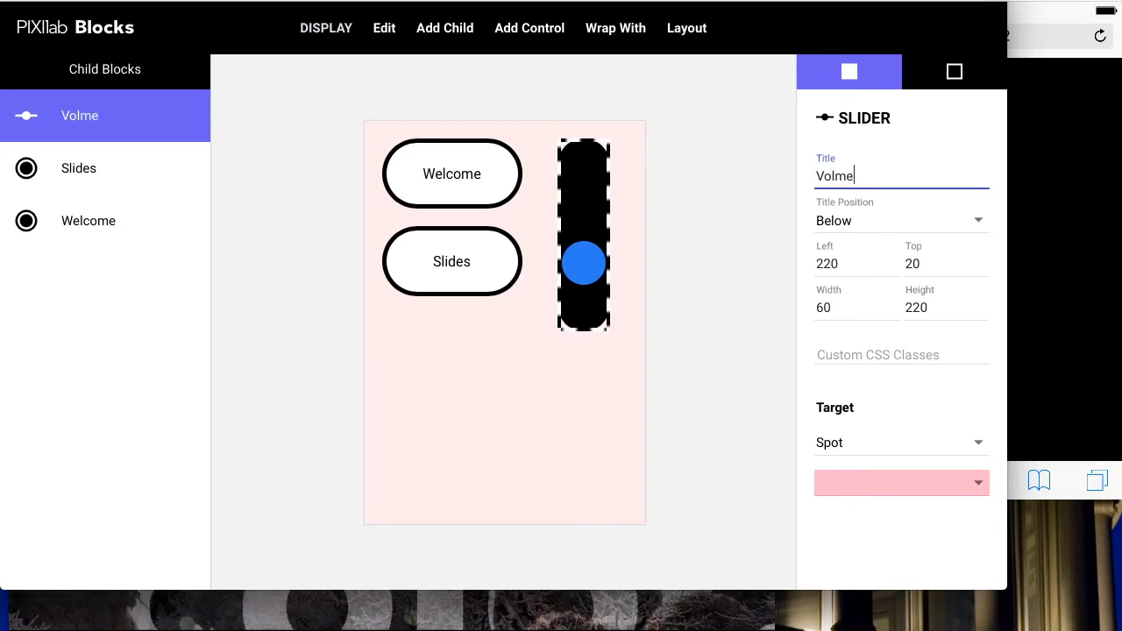
{"action": "key", "text": "Left"}
{"action": "key", "text": "Left"}
{"action": "type", "text": "u"}
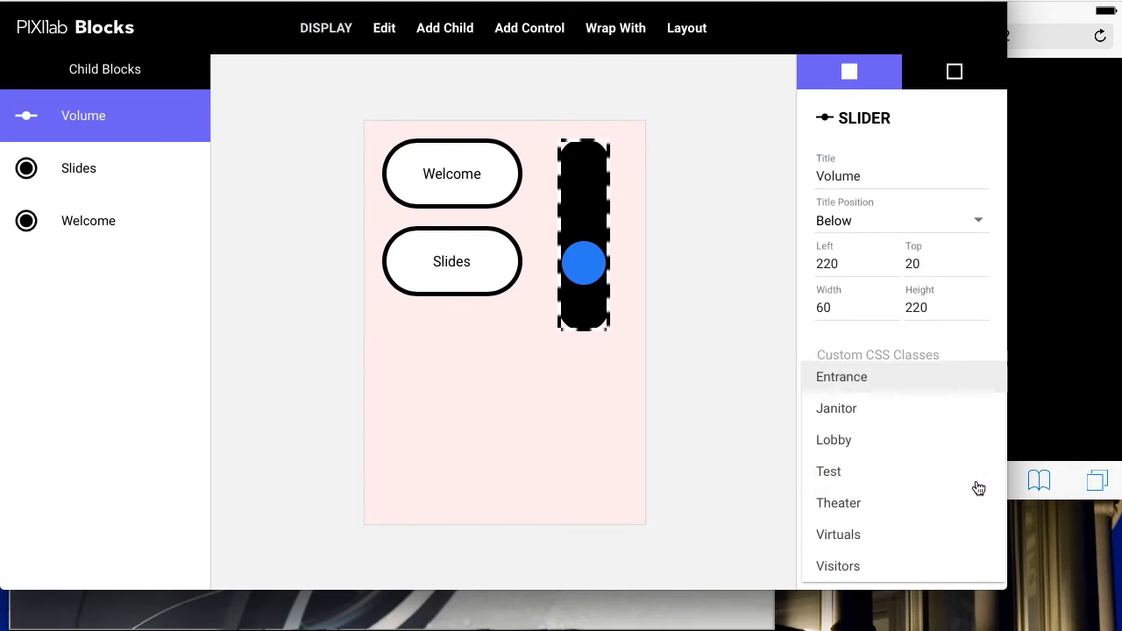
Target the slider at the Test spot's volume property and set its minimum to 0.2.
{"action": "left_click", "coordinate": [947, 470]}
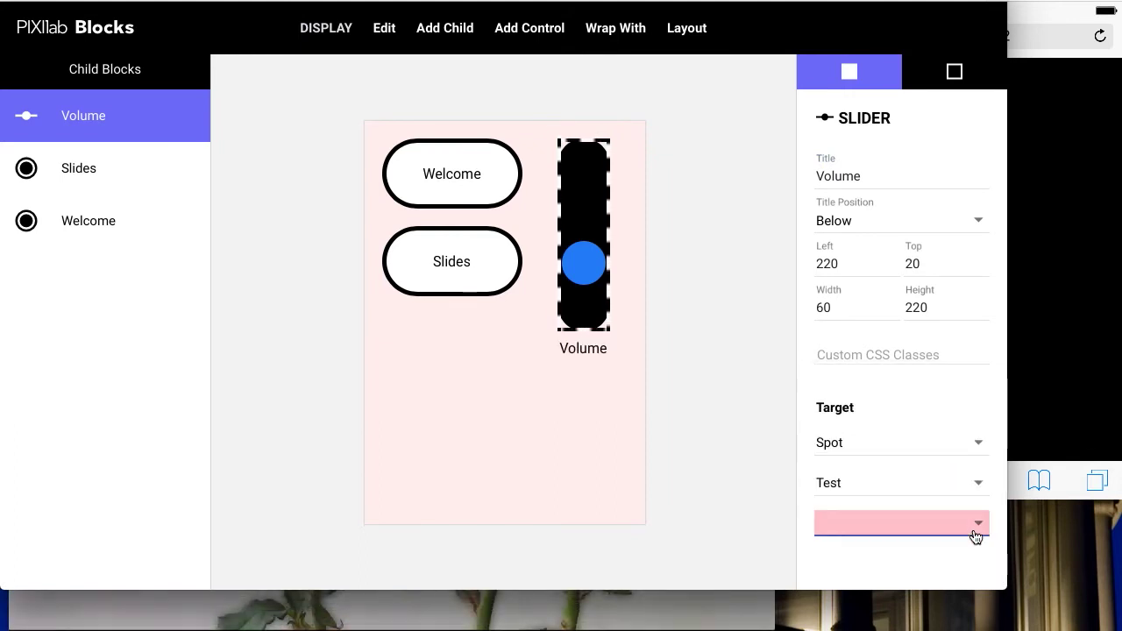
{"action": "left_click", "coordinate": [976, 533]}
{"action": "scroll", "coordinate": [974, 533], "scroll_direction": "down", "scroll_amount": 3}
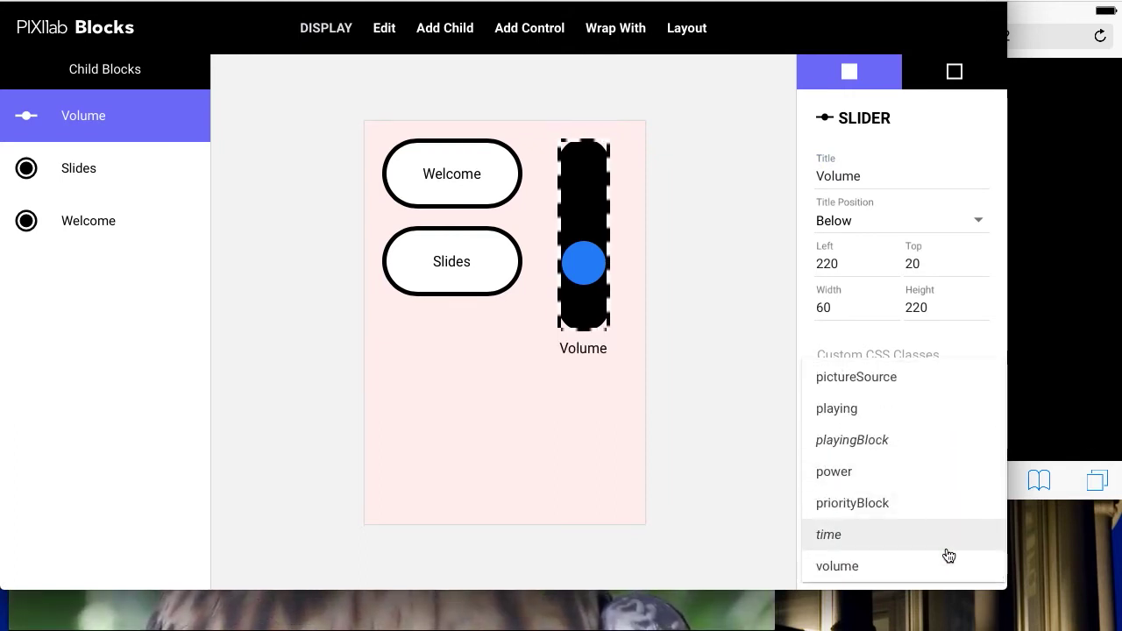
{"action": "left_click", "coordinate": [946, 561]}
{"action": "scroll", "coordinate": [954, 526], "scroll_direction": "down", "scroll_amount": 1}
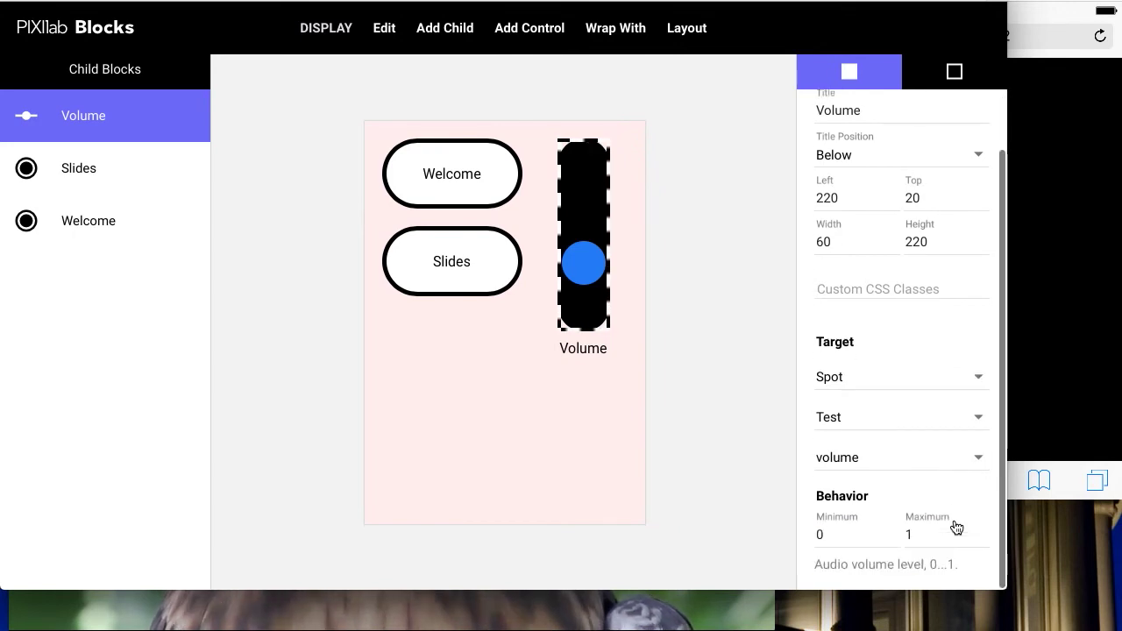
{"action": "left_click", "coordinate": [867, 532]}
{"action": "type", "text": ".2"}
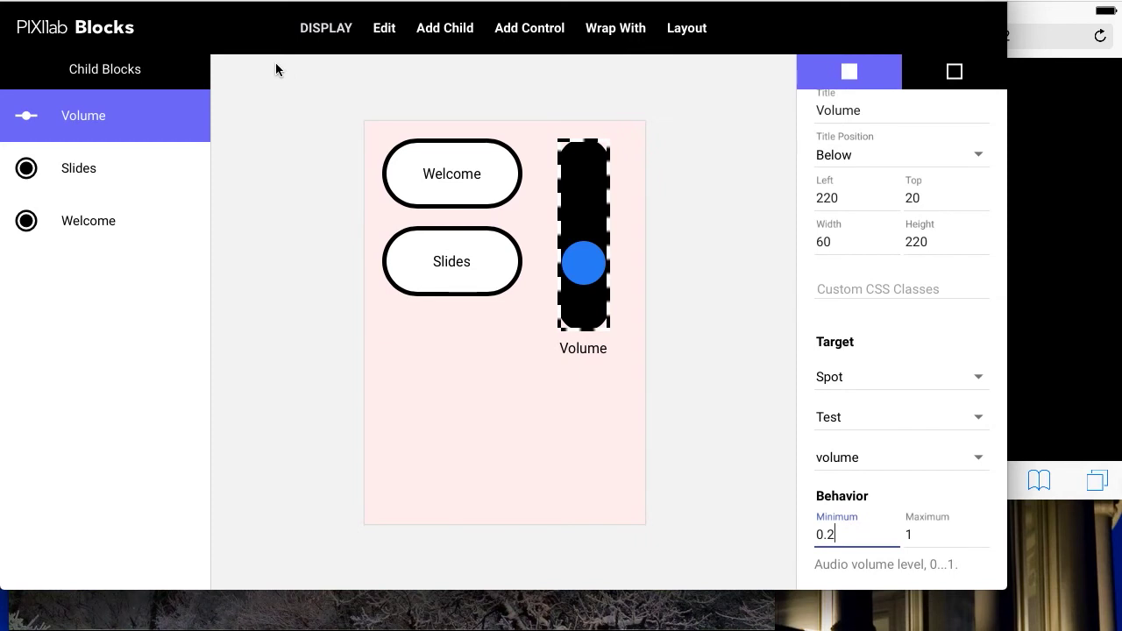
Return to the block overview, reload the Janitor spot and bring the phone's panel to the front.
{"action": "left_click", "coordinate": [74, 29]}
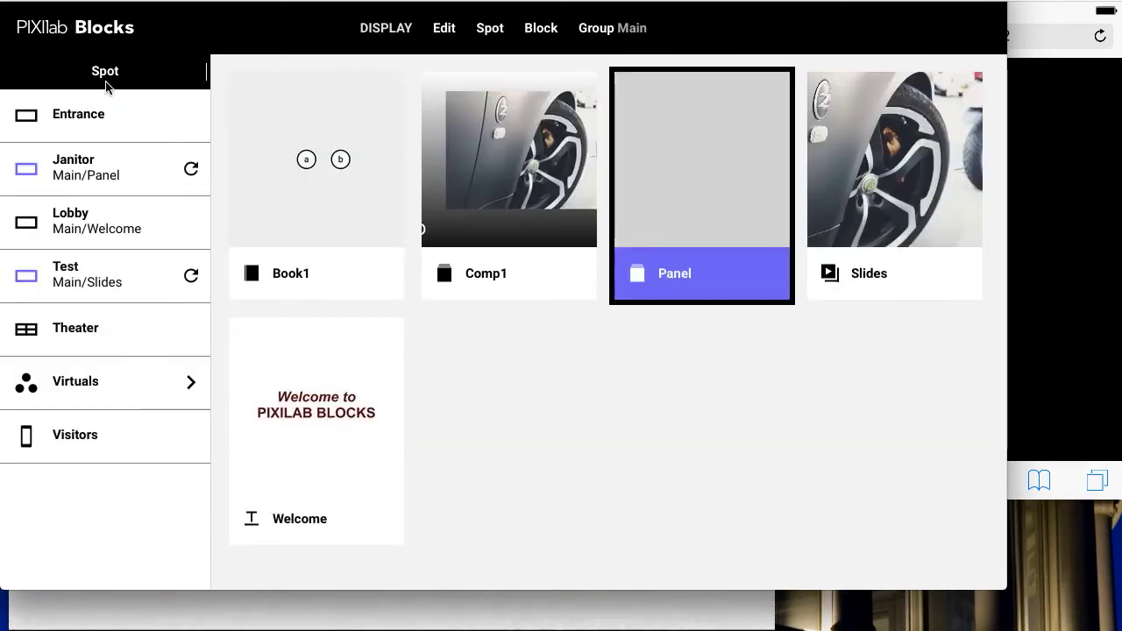
{"action": "left_click", "coordinate": [191, 171]}
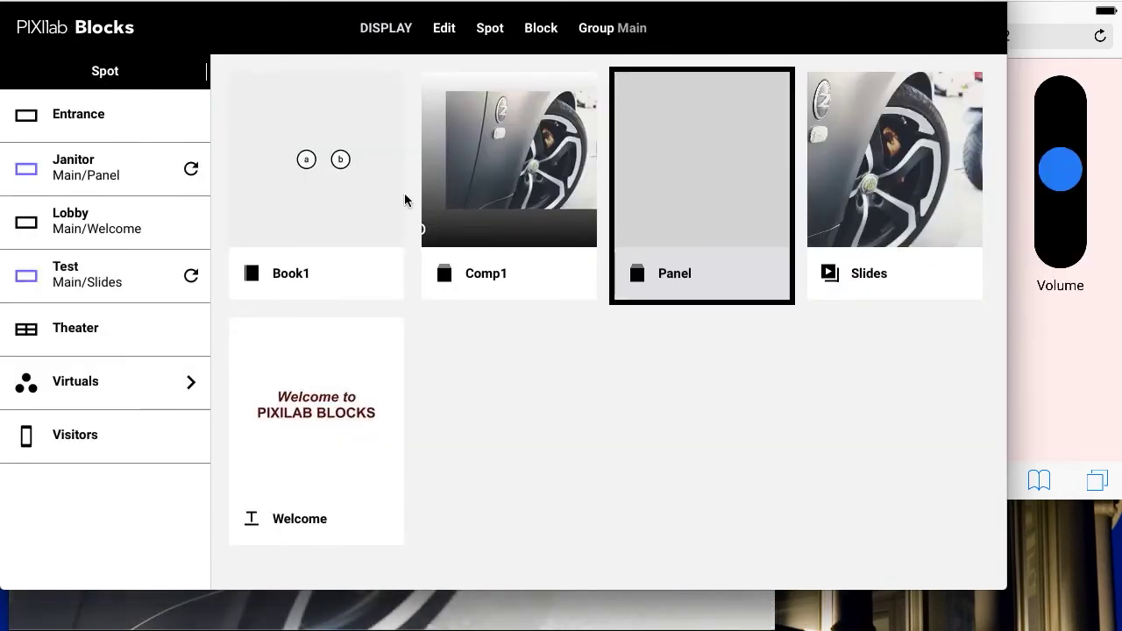
{"action": "left_click", "coordinate": [1037, 355]}
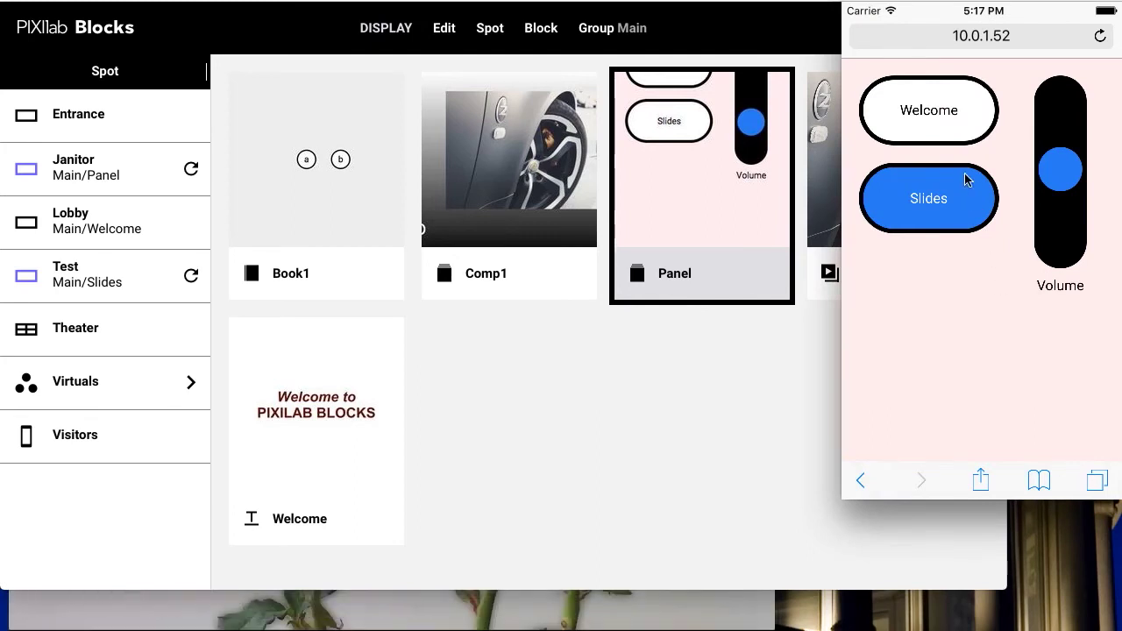
Raise the Volume slider on the phone's panel and try the Welcome and Slides buttons again.
{"action": "left_click_drag", "start_coordinate": [1057, 167], "coordinate": [1058, 136]}
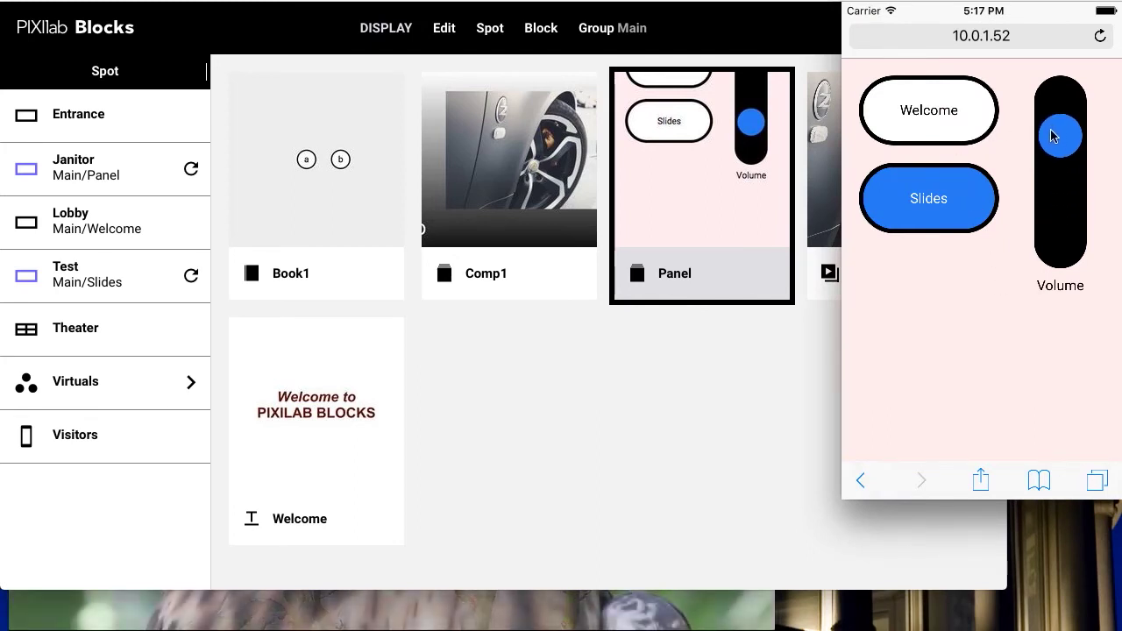
{"action": "left_click", "coordinate": [944, 115]}
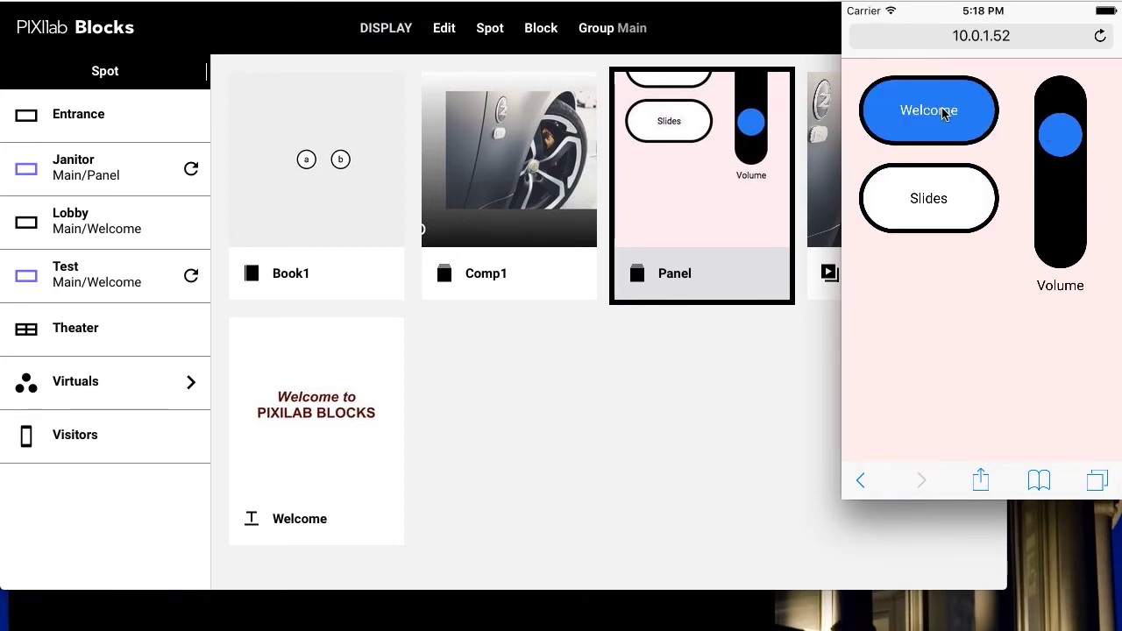
{"action": "left_click", "coordinate": [940, 202]}
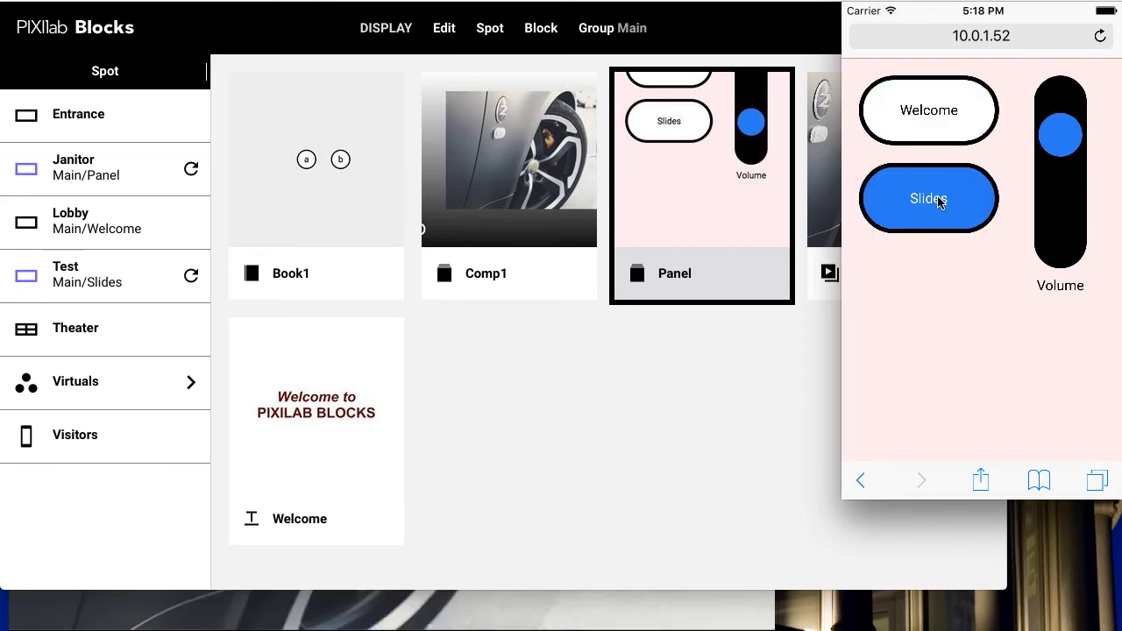